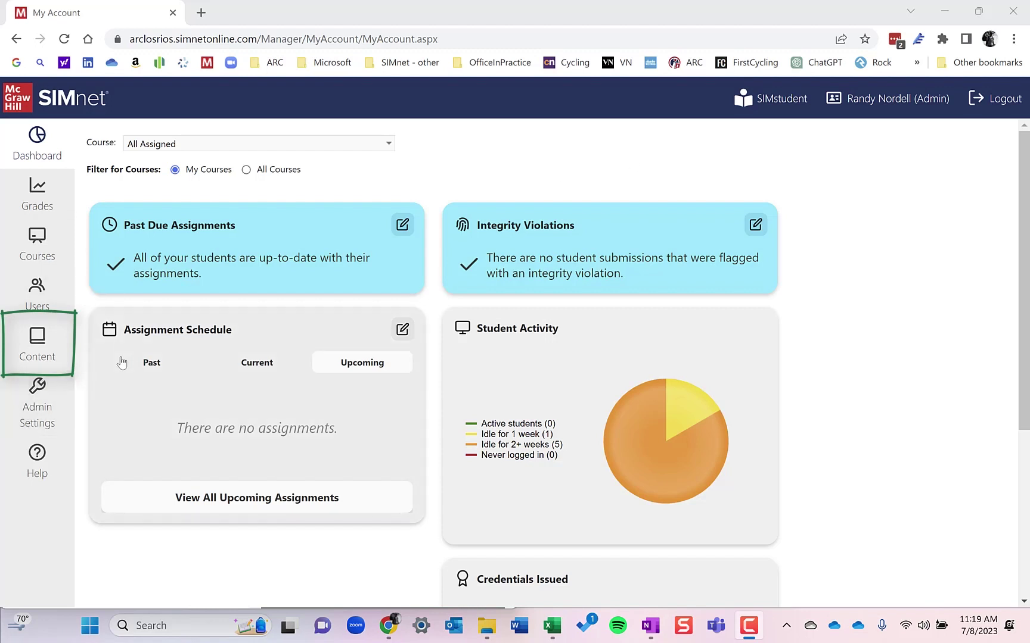
Open the Projects search and keep the In Practice - Excel 365/2021 series selected to list its 33 projects
left_click(54, 341)
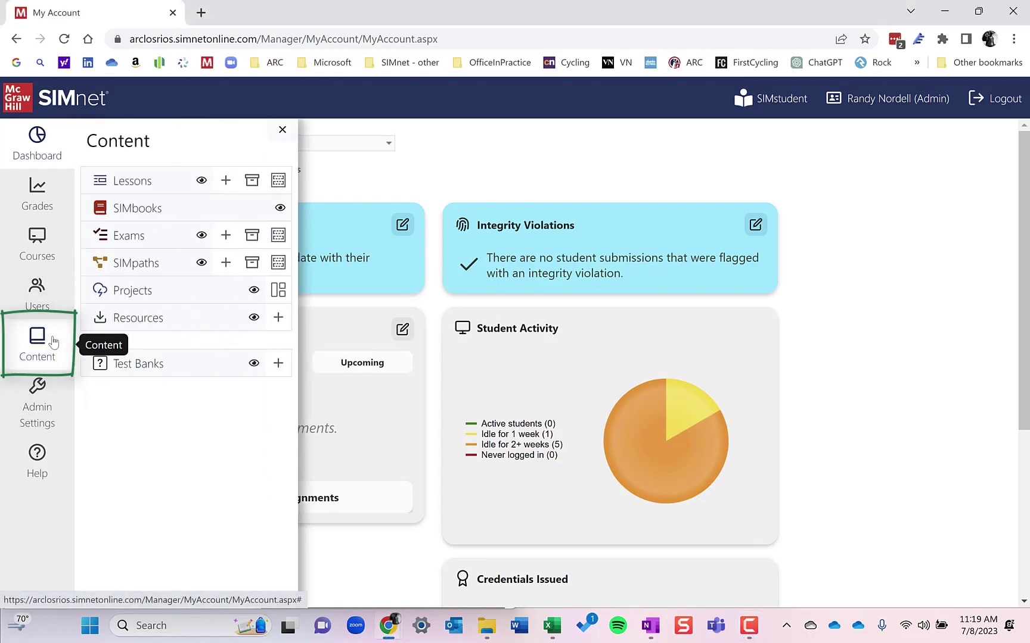
left_click(169, 292)
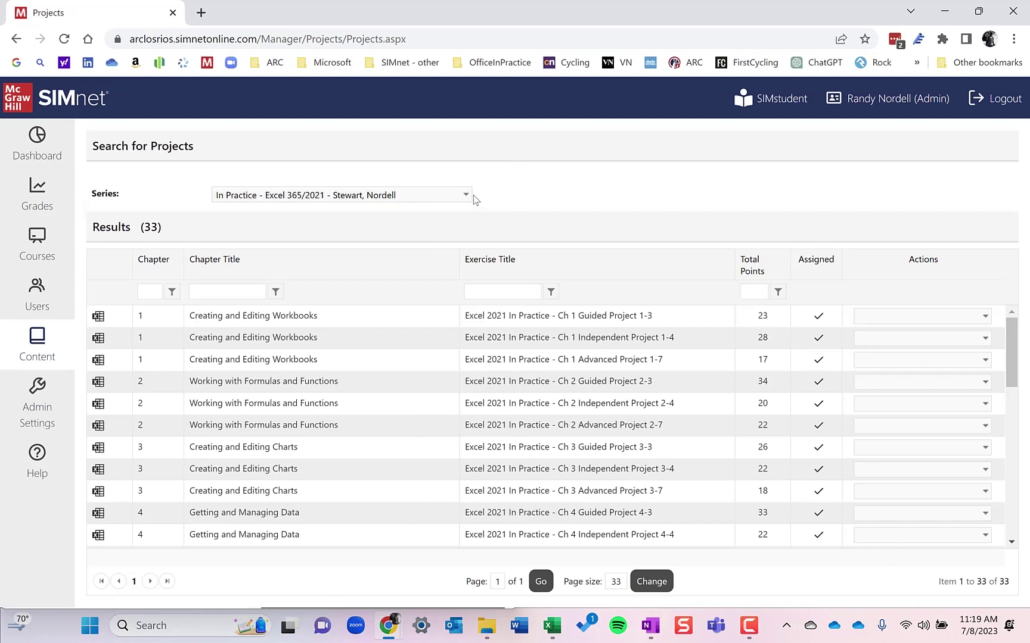
left_click(465, 197)
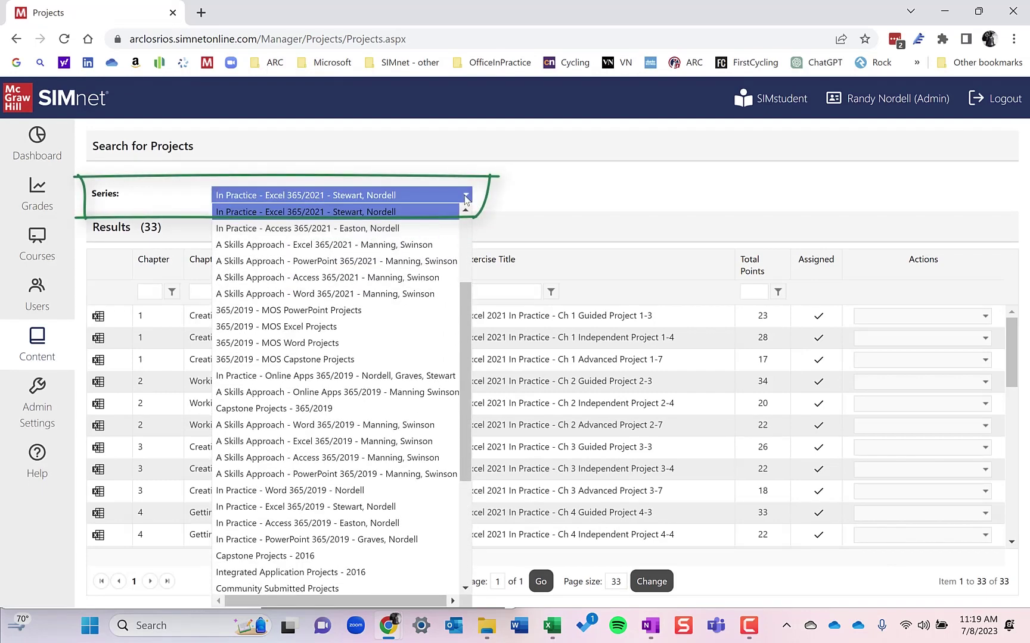
scroll(423, 276, "up", 3)
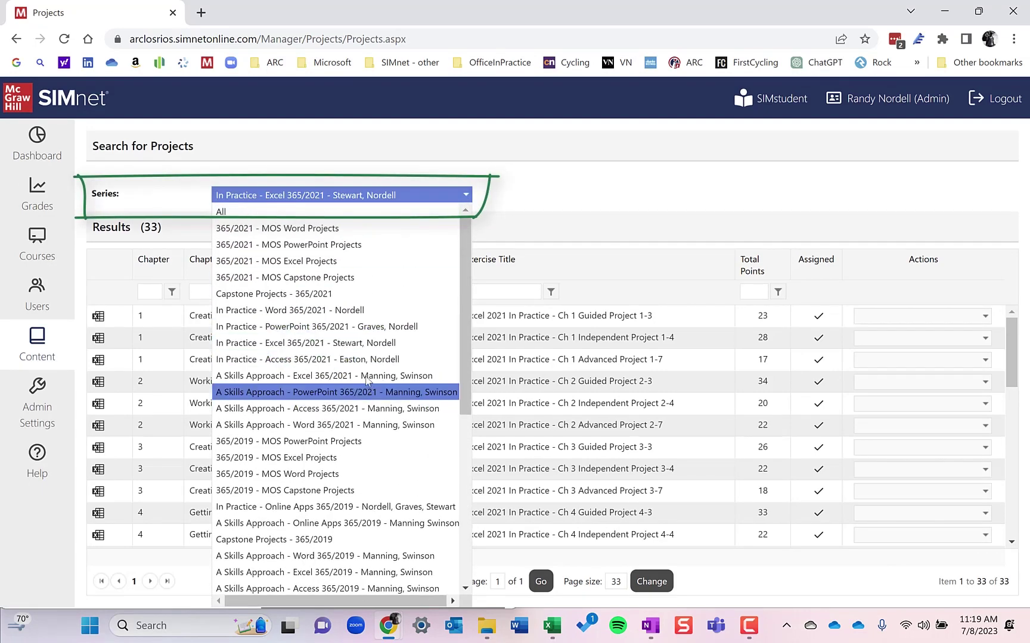
left_click(333, 349)
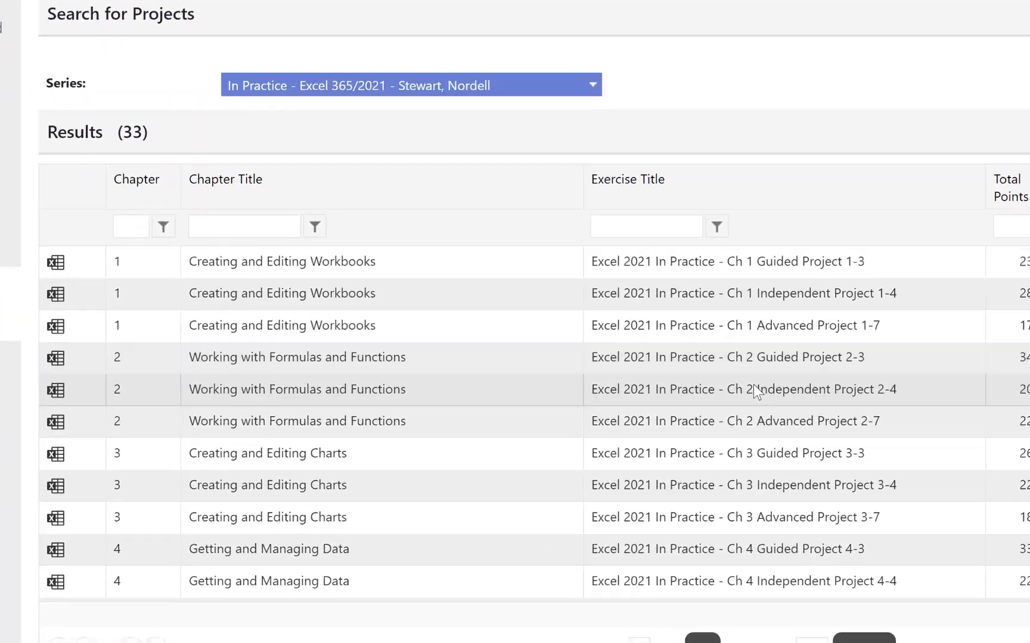
scroll(578, 404, "down", 1)
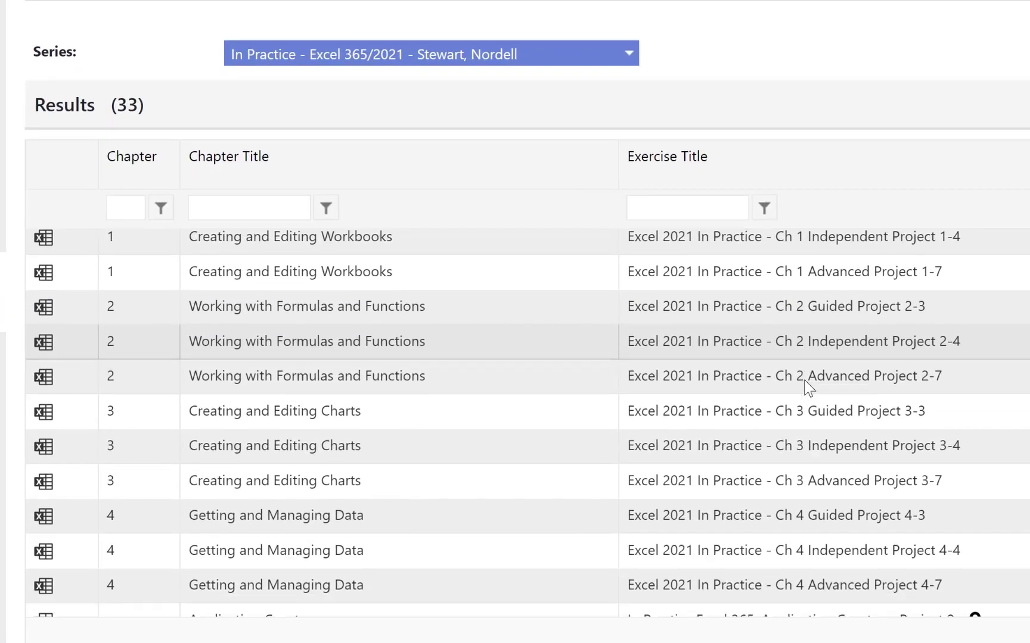
scroll(806, 386, "down", 10)
scroll(805, 386, "up", 5)
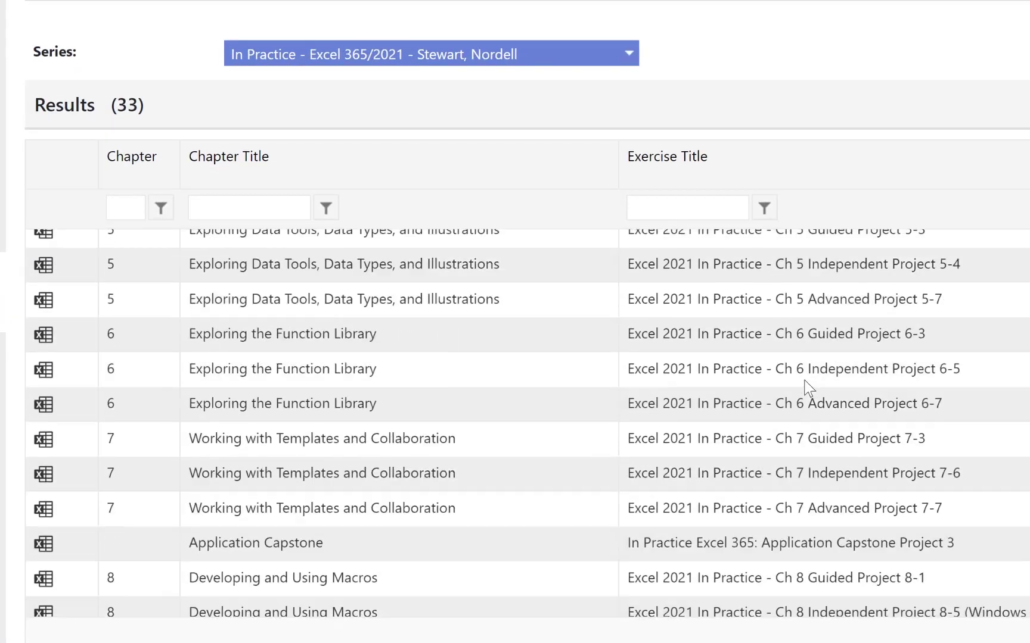
scroll(808, 388, "up", 6)
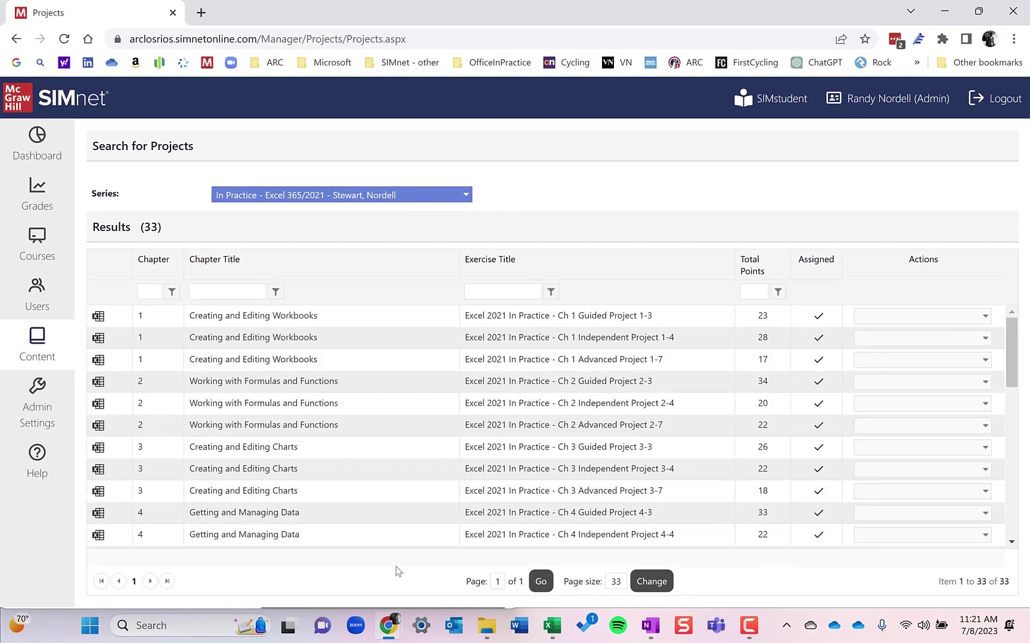
mouse_move(387, 633)
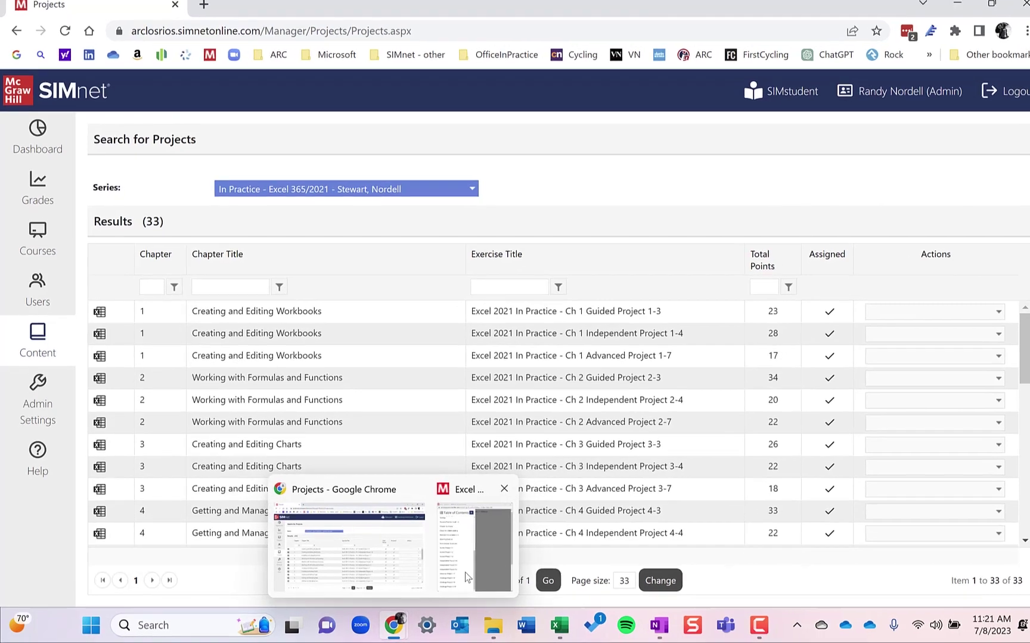
Scroll through the Excel Chapter 1 SIMbook's project list, then close the SIMbook window
left_click(464, 574)
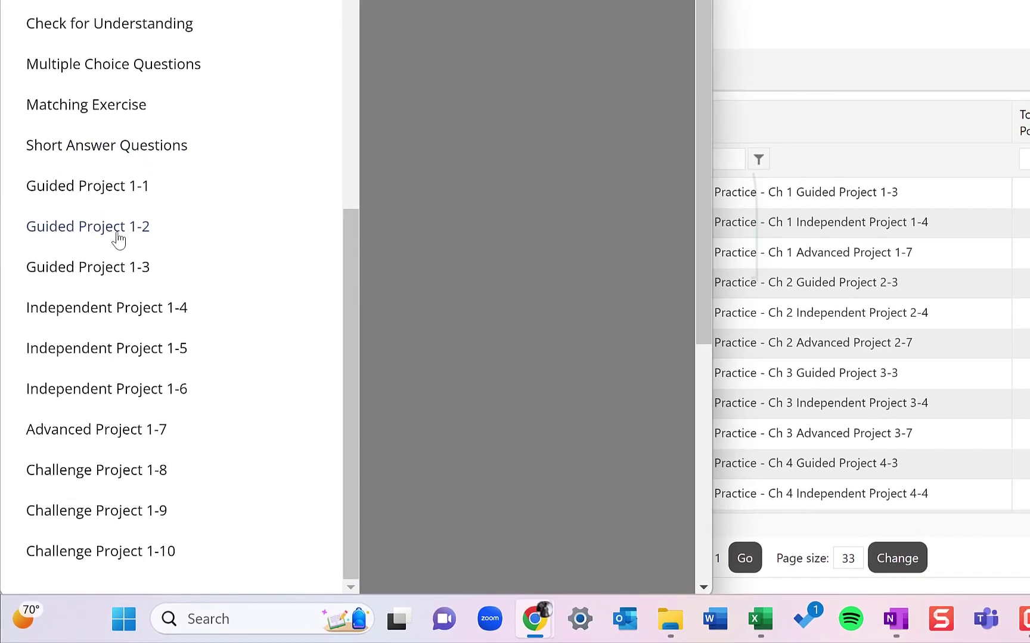
scroll(119, 239, "up", 10)
scroll(118, 239, "down", 10)
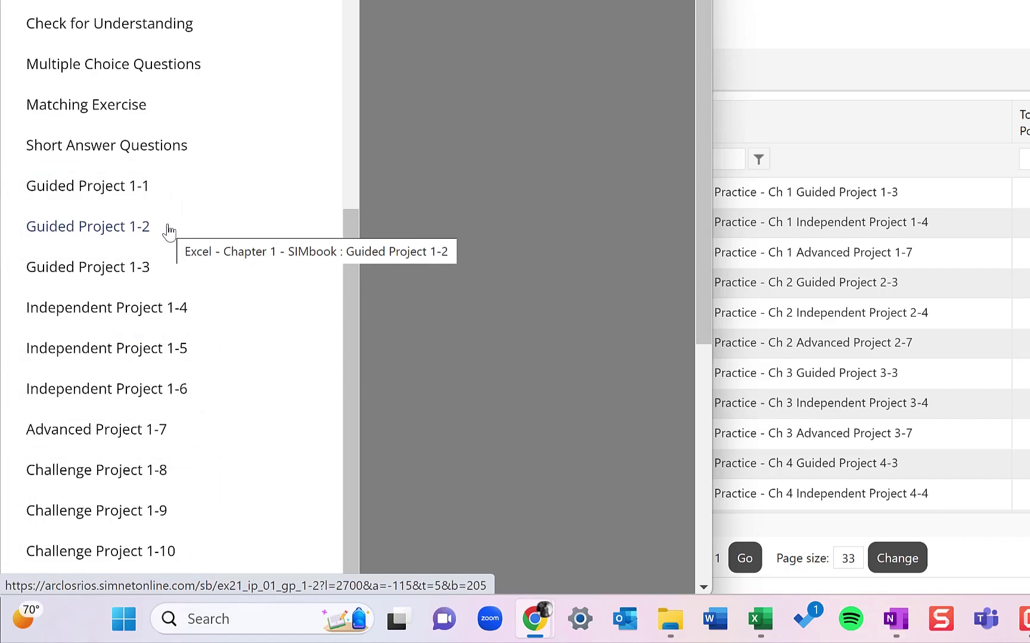
scroll(188, 72, "up", 6)
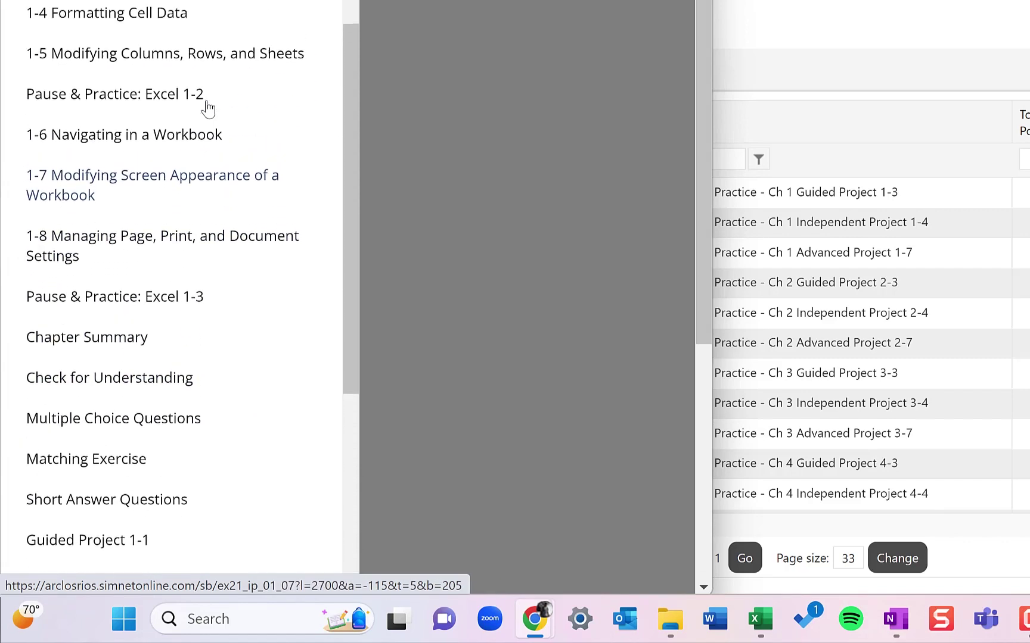
scroll(208, 109, "up", 2)
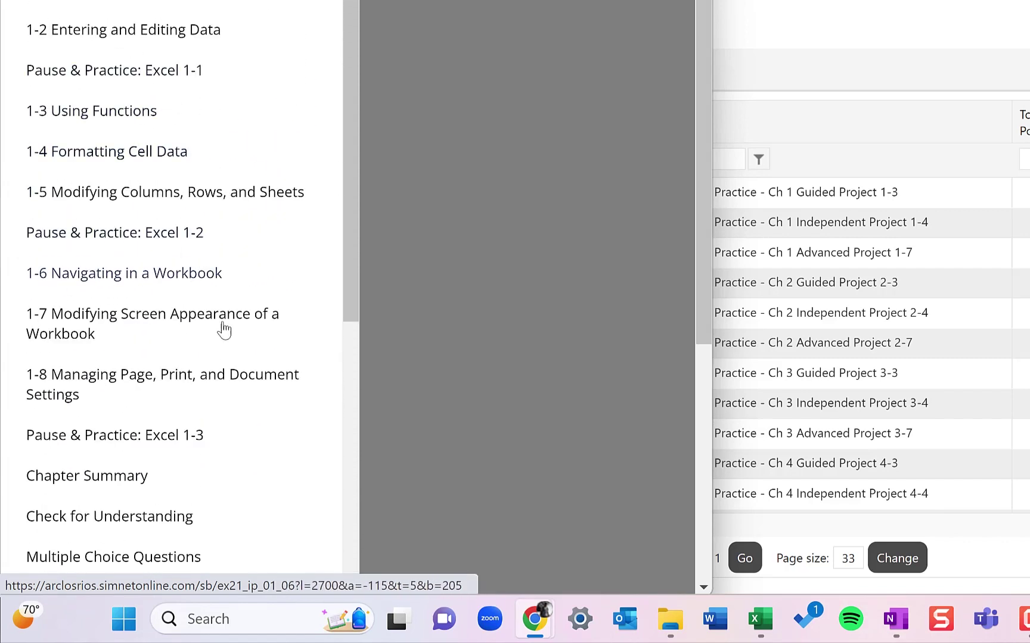
scroll(227, 424, "down", 8)
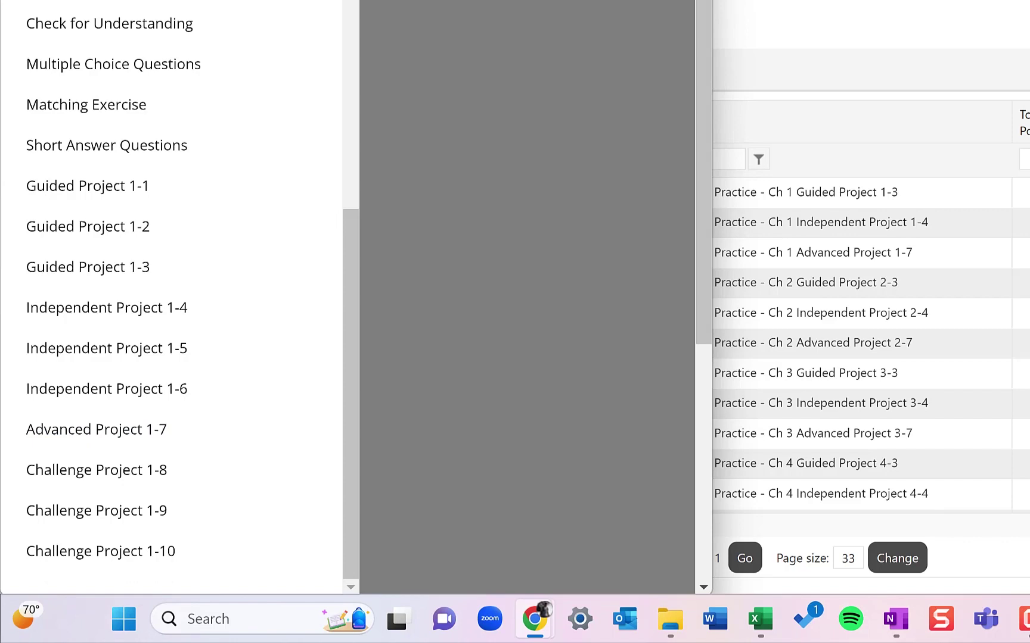
key("ctrl+w")
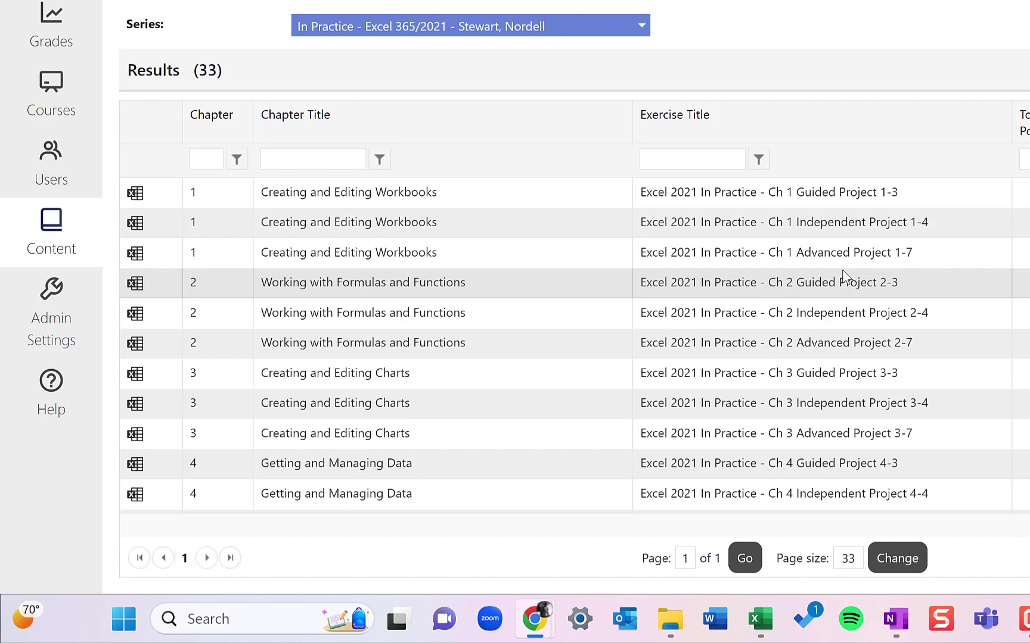
Scroll the Results table to check Application Capstone Project 2 (36 points) and its Alternate (38 points)
scroll(842, 270, "down", 10)
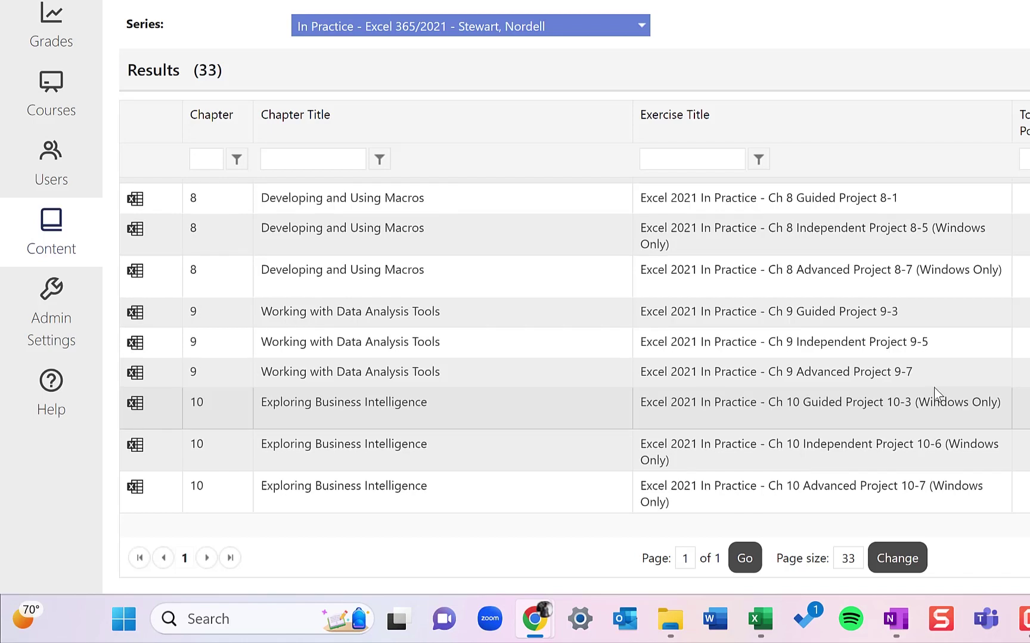
scroll(934, 388, "up", 5)
scroll(933, 388, "up", 4)
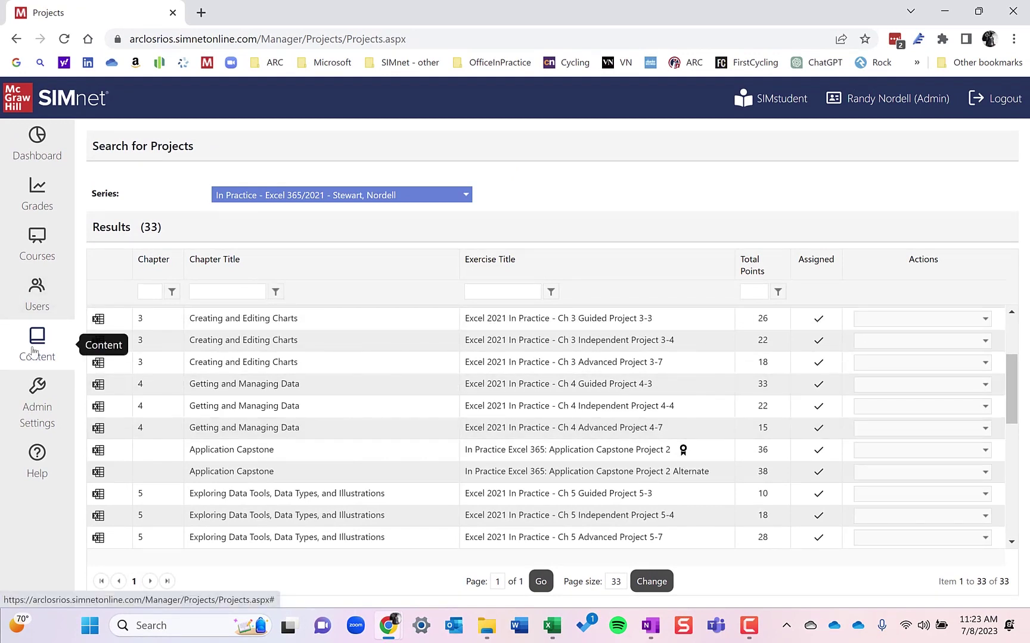
Open the Edit Course page for CISA 315 - SIMnet Demo Course from the Courses panel
left_click(55, 247)
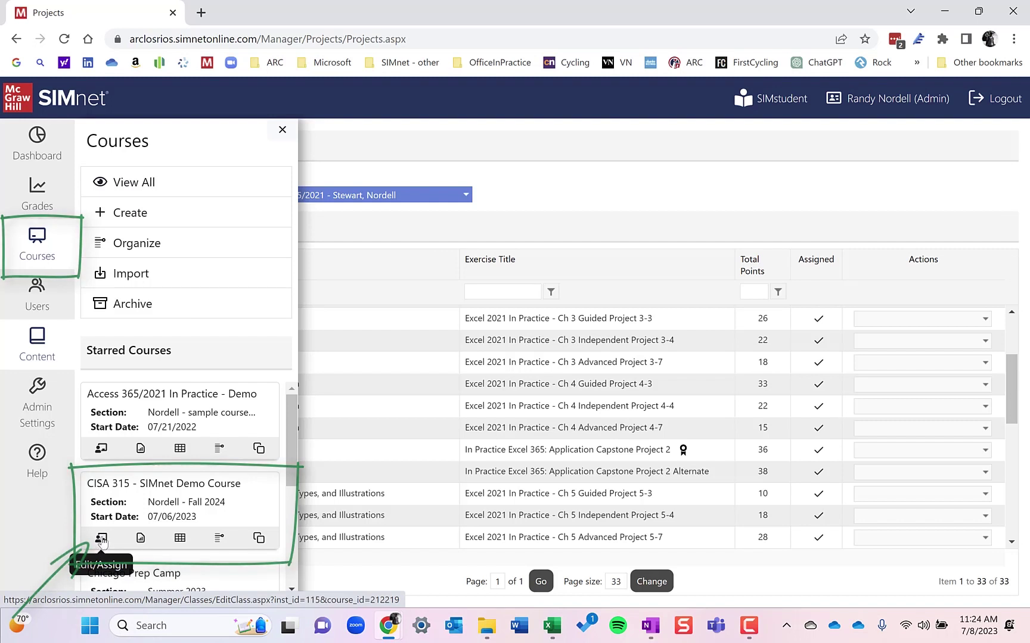
left_click(101, 540)
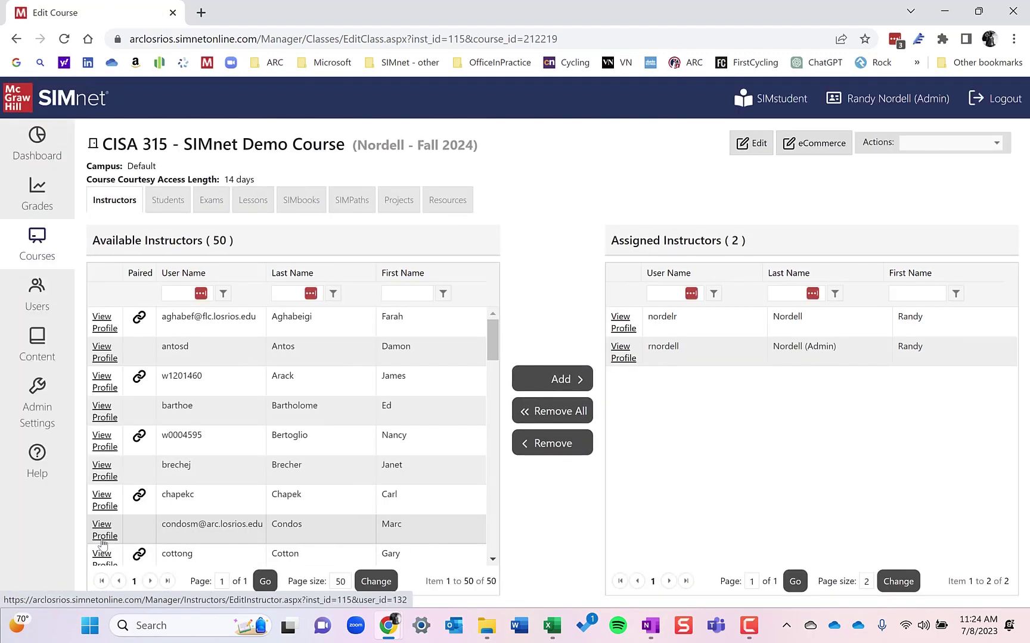
left_click(301, 203)
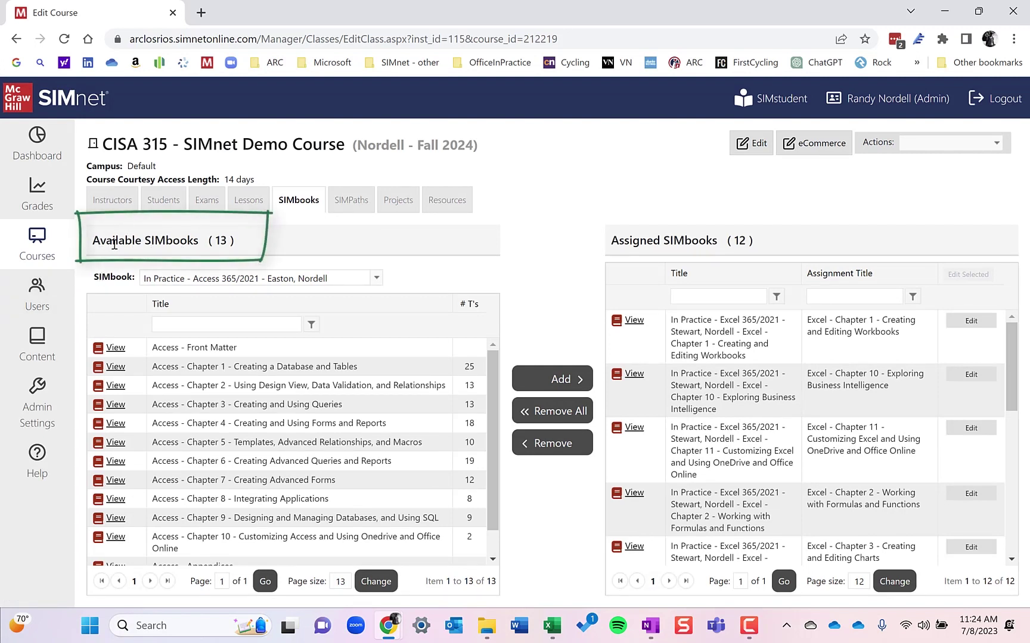
double_click(115, 244)
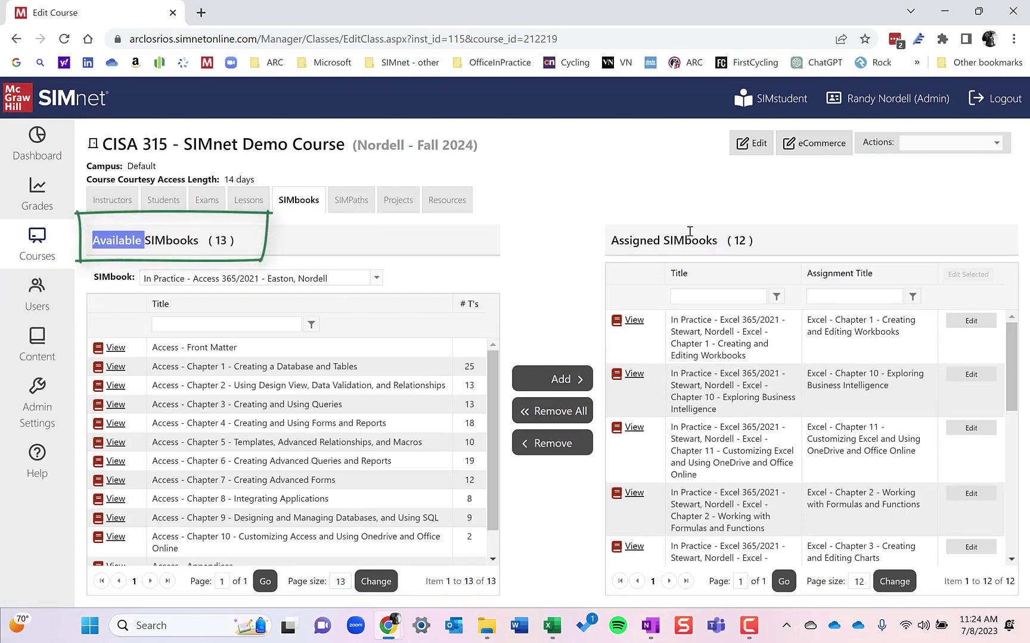
double_click(633, 241)
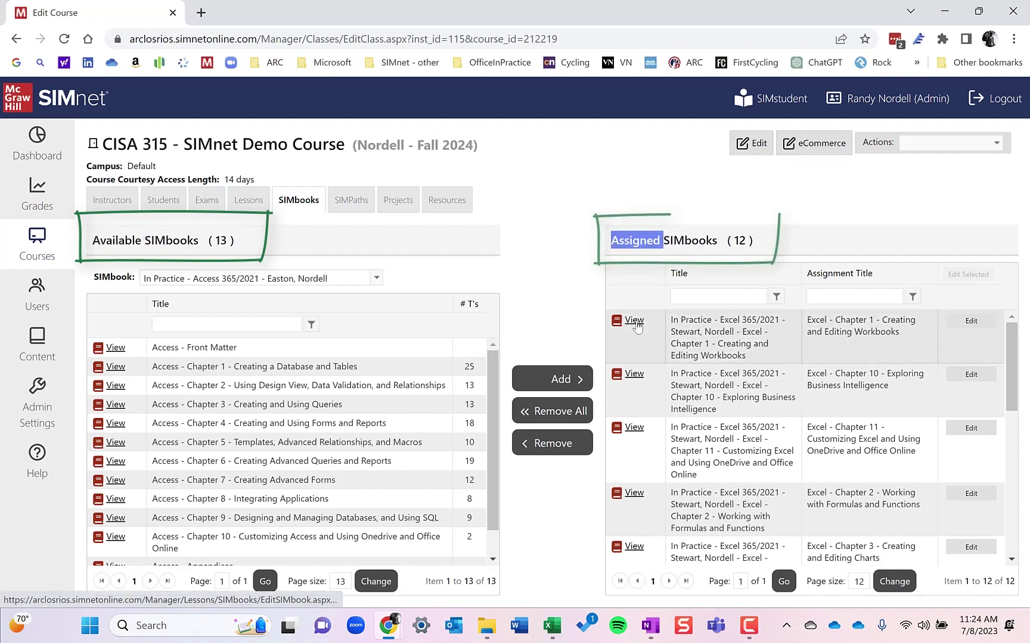
Show the course's projects for the Excel 365/2021 textbook
left_click(395, 206)
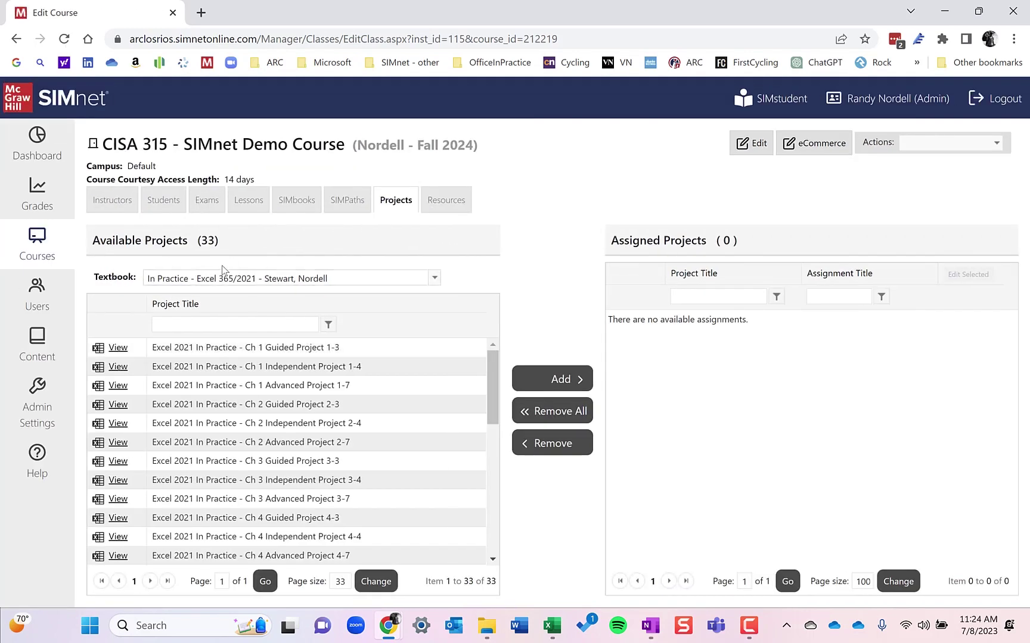
left_click(438, 280)
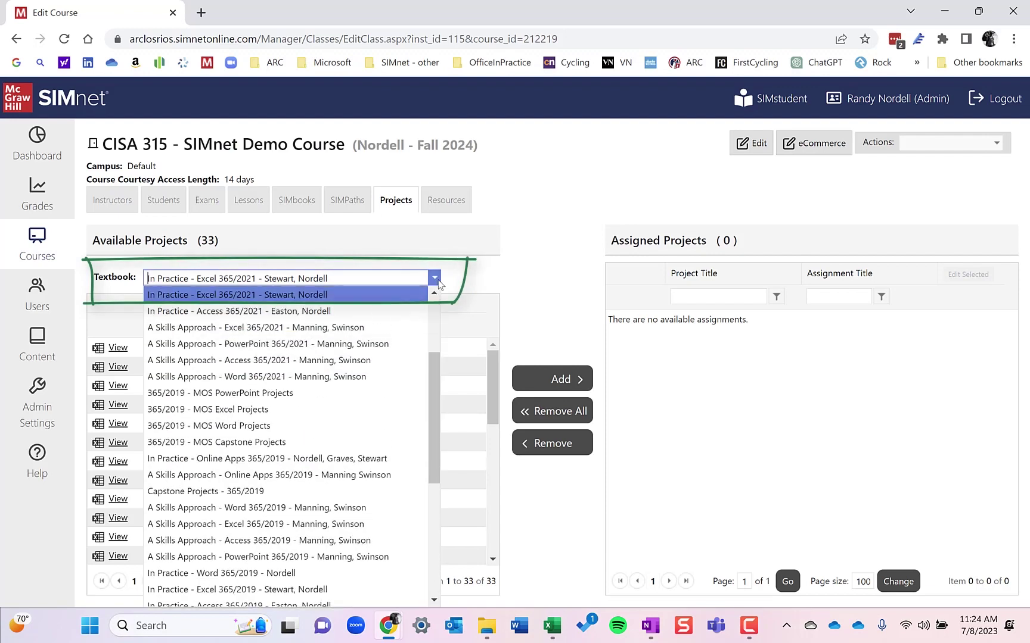
left_click(265, 296)
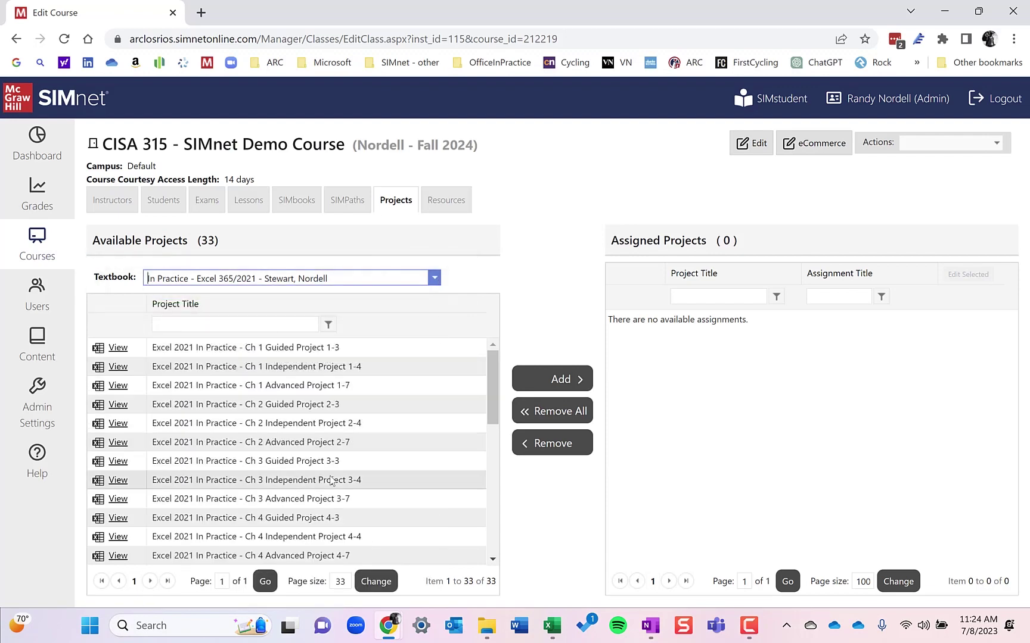
Select Ch 1 Guided Project 1-3 through Application Capstone Project 2 and assign them
scroll(329, 481, "down", 3)
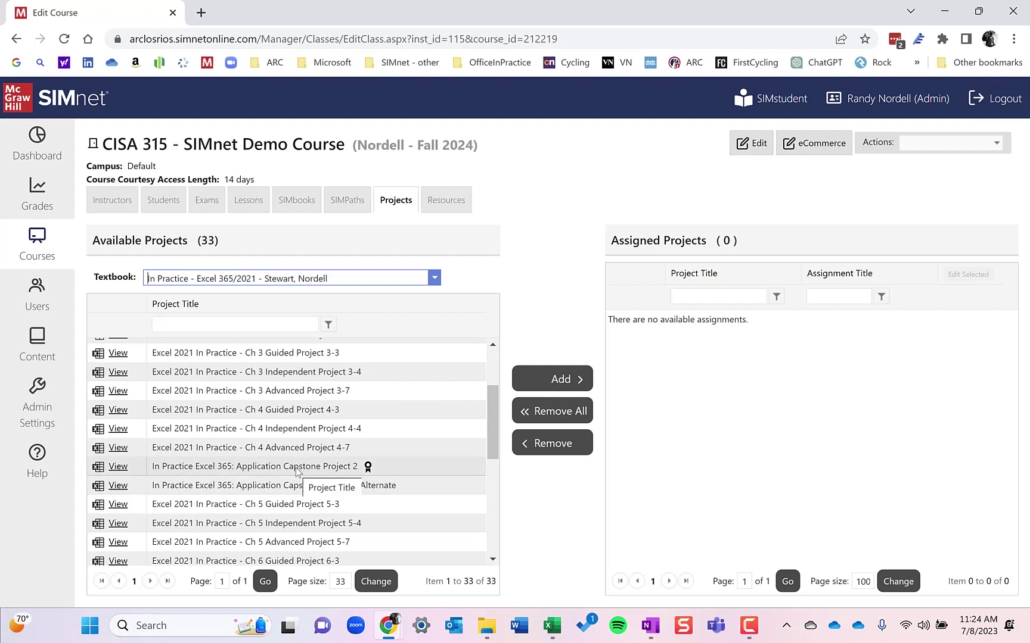
scroll(298, 466, "up", 3)
left_click(275, 351)
scroll(311, 452, "down", 3)
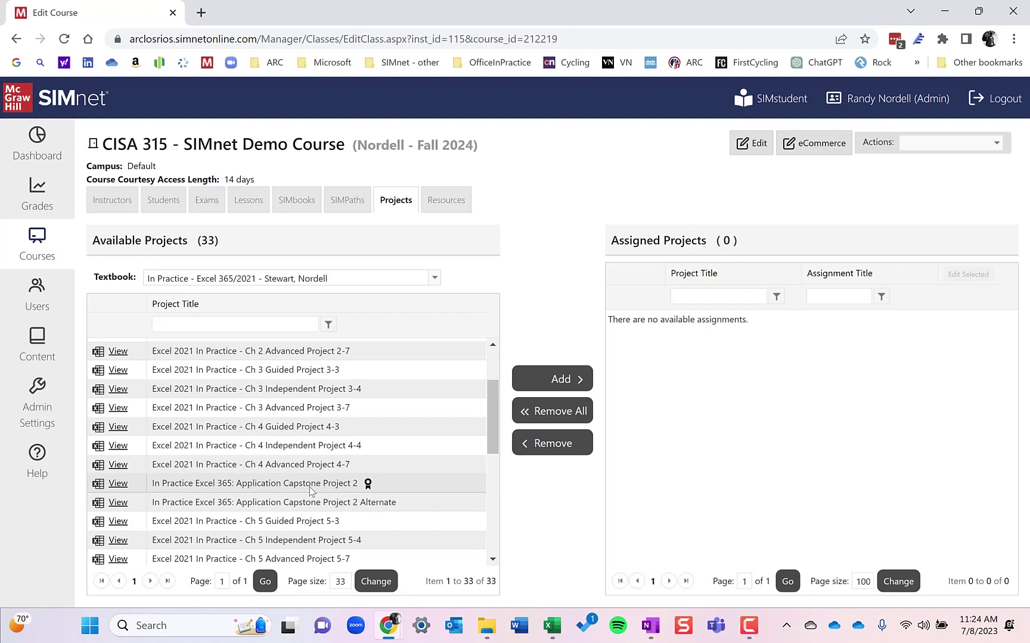
left_click(310, 488, "shift")
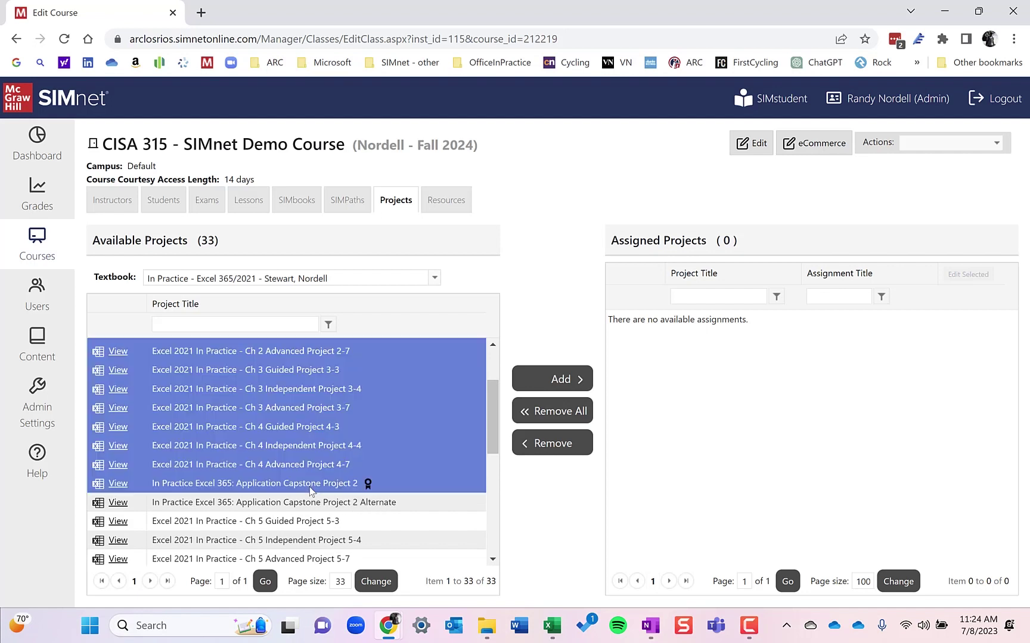
left_click(555, 384)
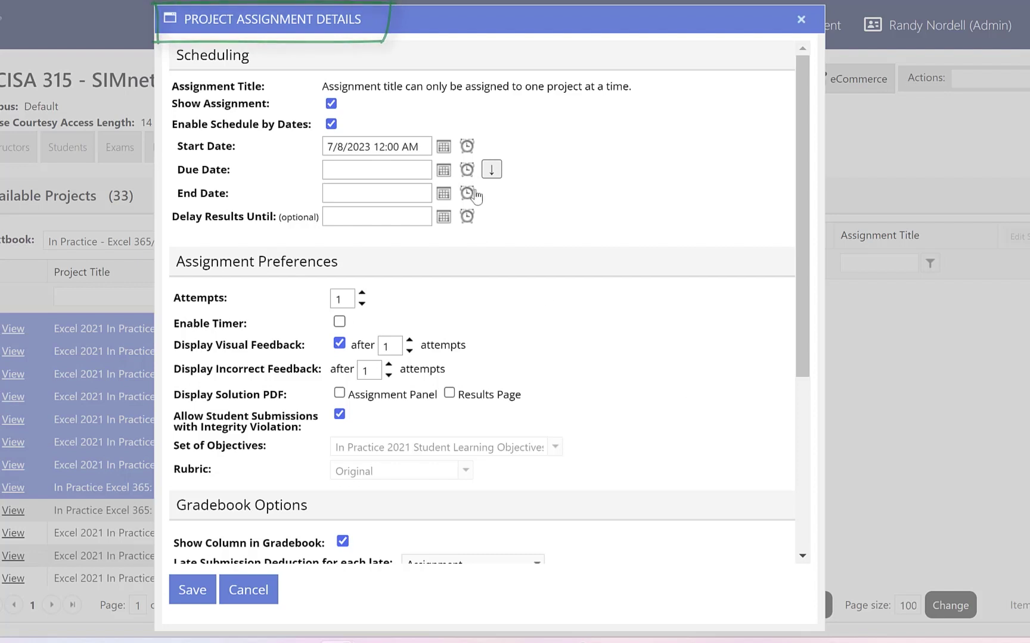
Uncheck Enable Schedule by Dates, leaving start, due and end dates blank
left_click(331, 124)
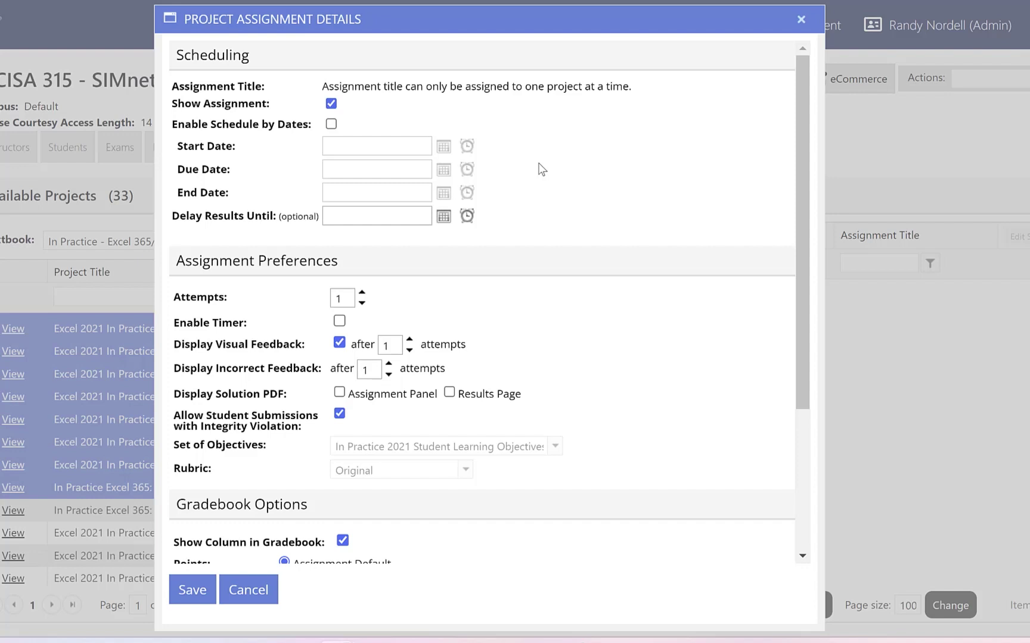
scroll(542, 296, "down", 1)
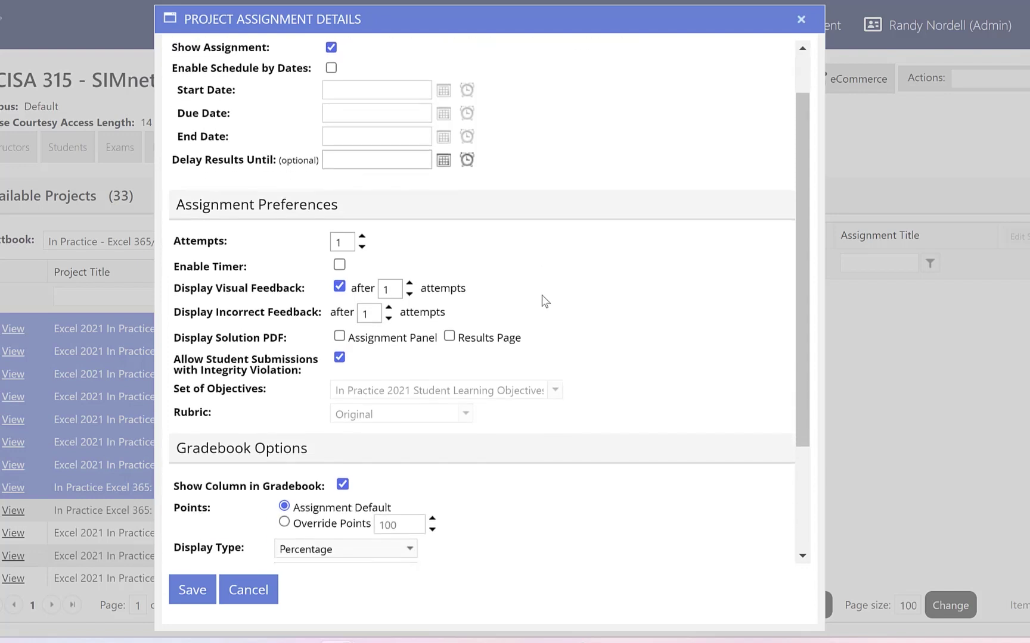
scroll(541, 295, "down", 2)
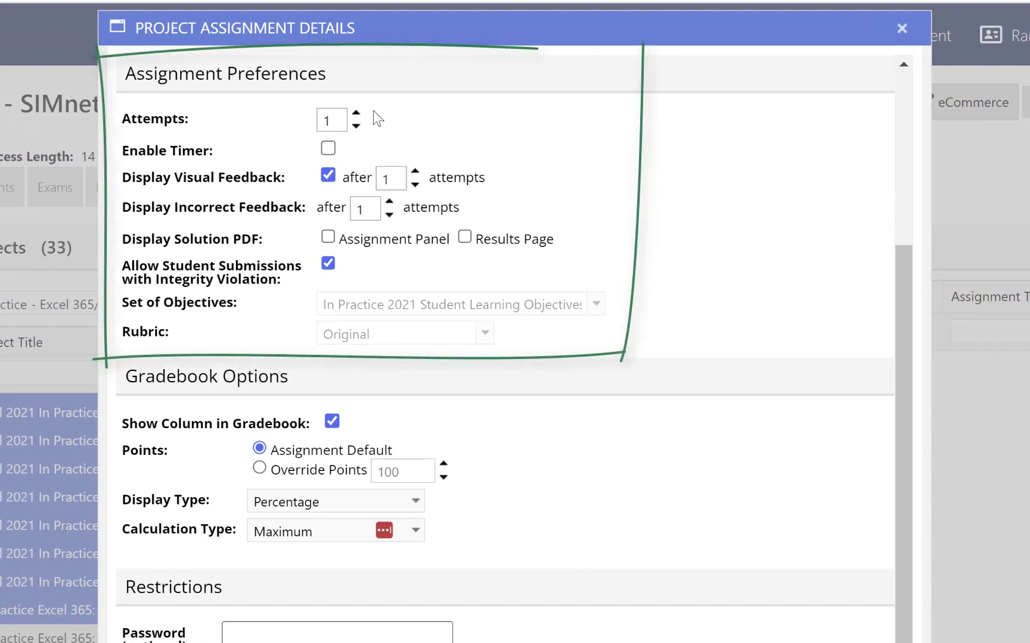
Set the allowed attempts to 3
left_click(355, 113)
left_click(356, 113)
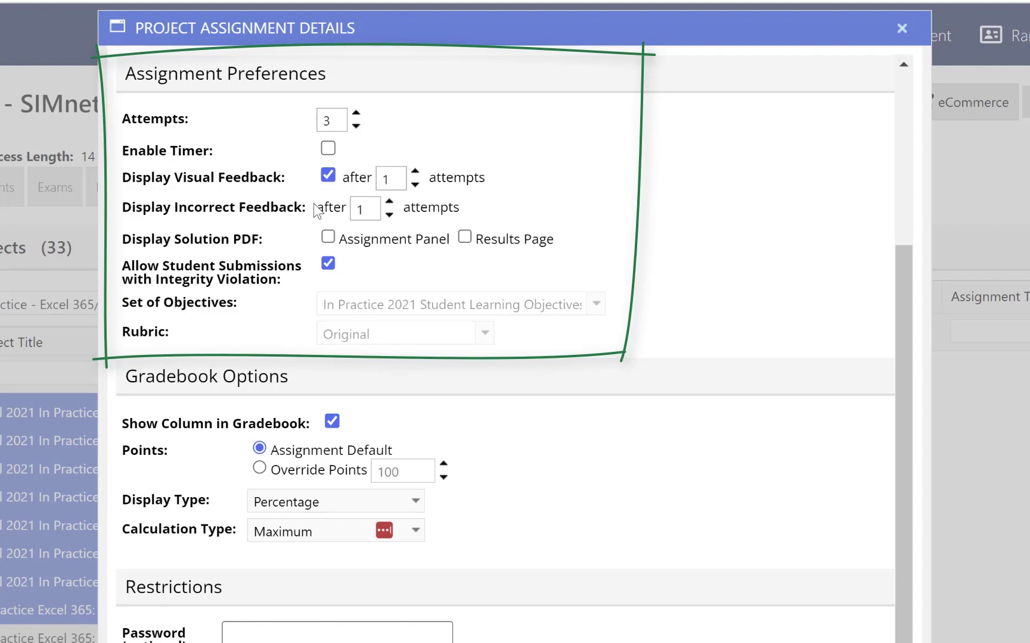
scroll(227, 193, "down", 1)
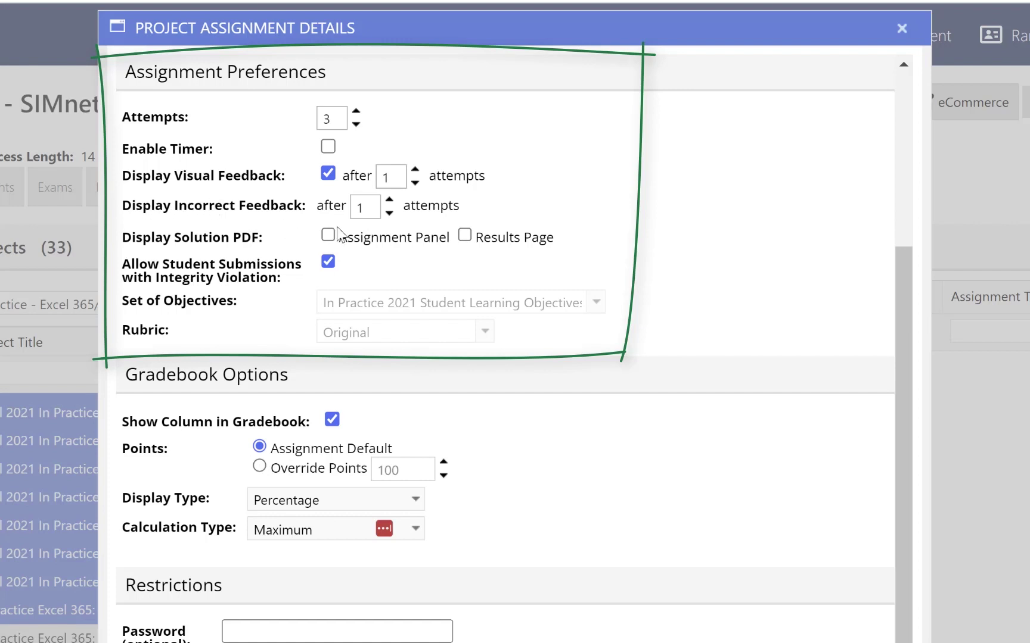
Keep incorrect feedback after 1 attempt and show the solution PDF on the assignment panel and results page
left_click(388, 201)
left_click(389, 201)
left_click(389, 214)
left_click(389, 214)
left_click(360, 213)
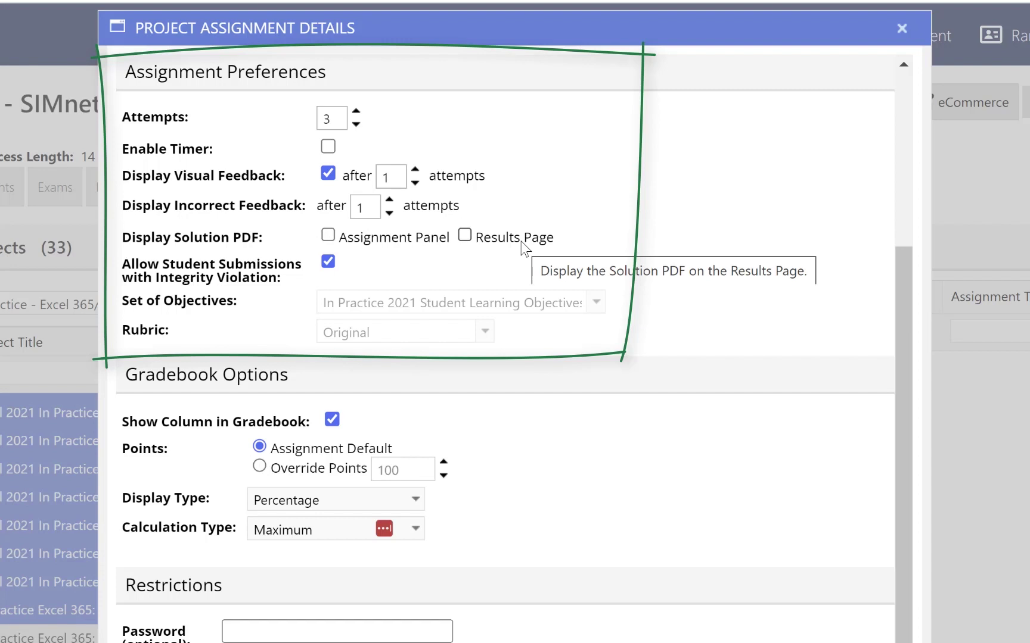
left_click(328, 235)
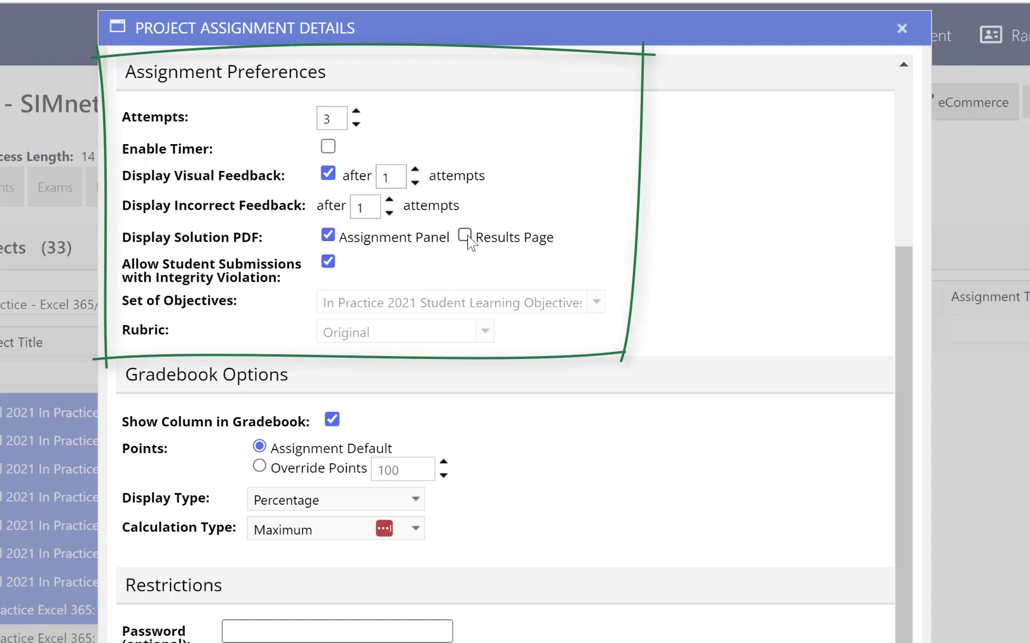
left_click(466, 237)
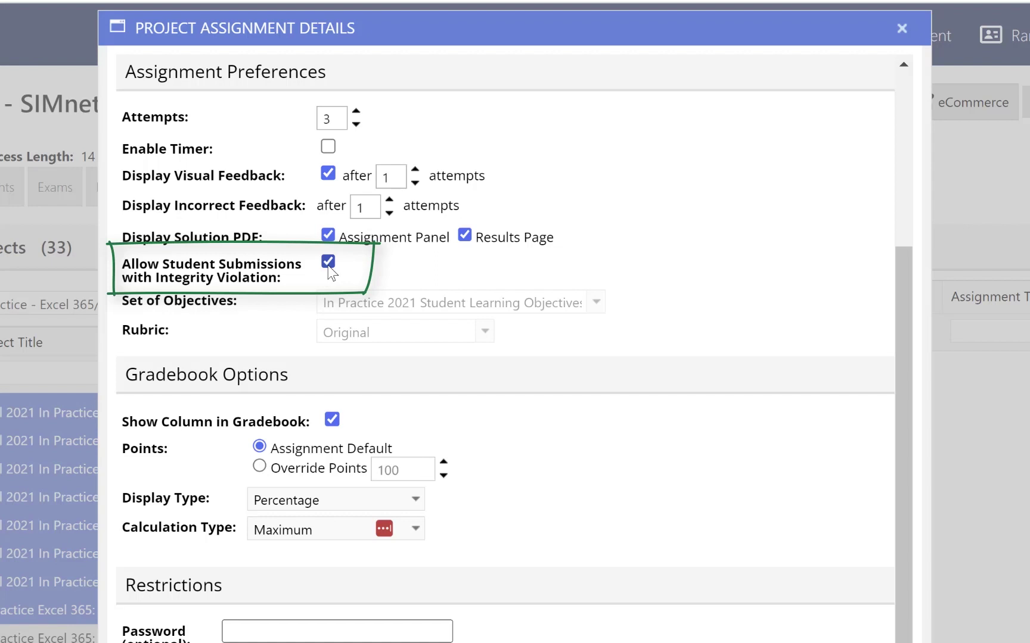
Uncheck Allow Student Submissions with Integrity Violation
left_click(327, 263)
Override gradebook points to 100, shown as a percentage with Maximum calculation type
left_click(328, 263)
left_click(328, 263)
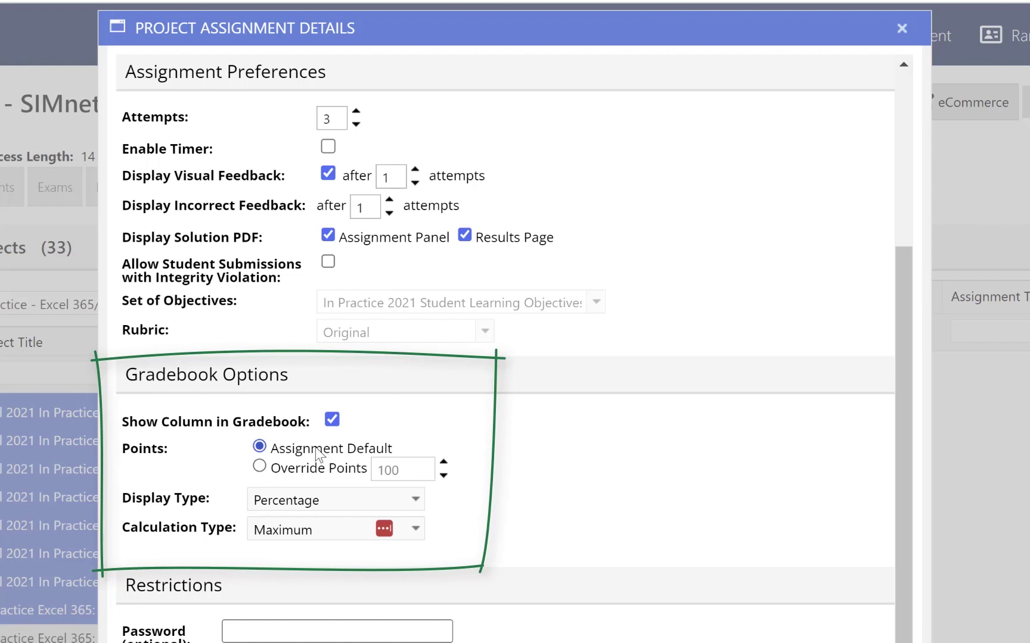
left_click(260, 467)
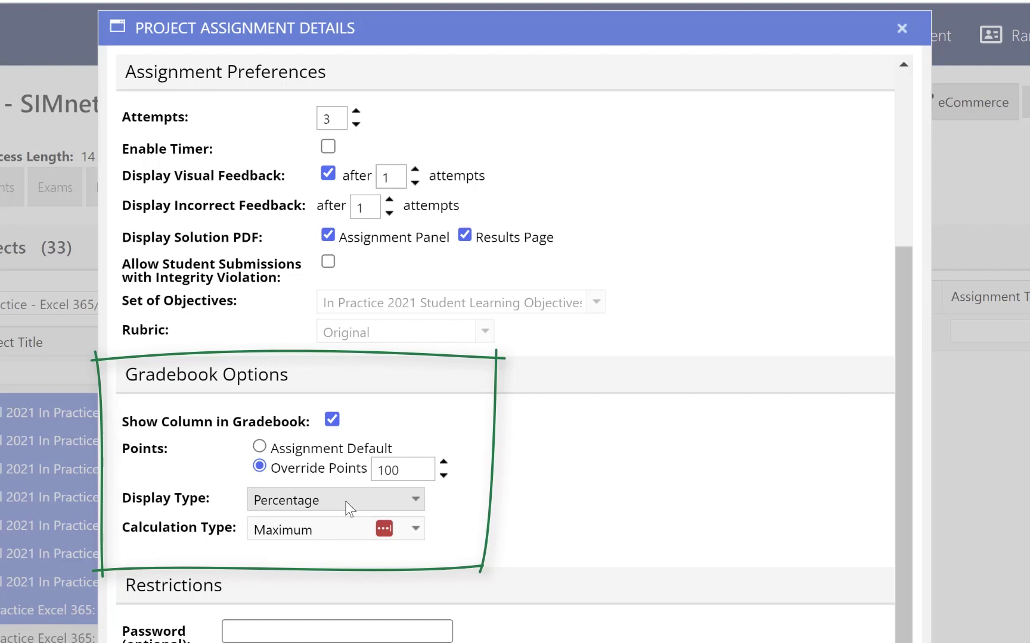
left_click(325, 532)
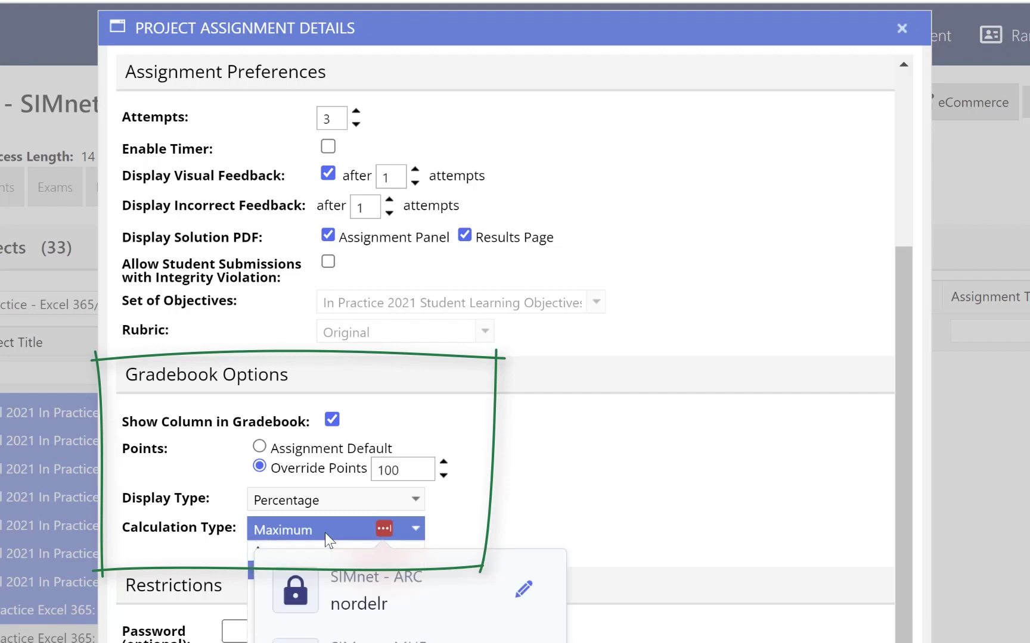
left_click(538, 517)
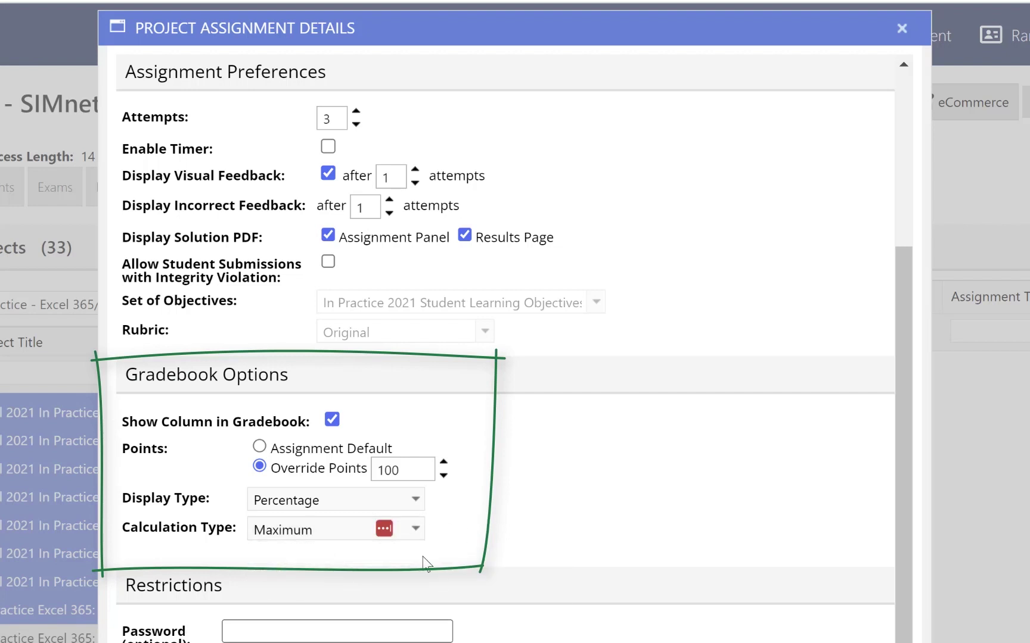
left_click(415, 528)
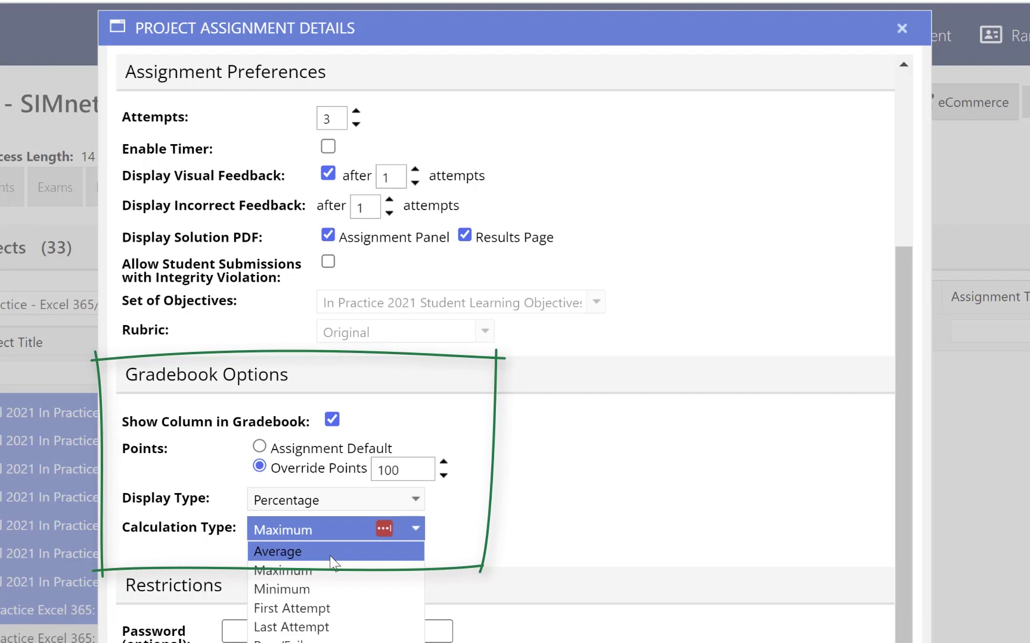
left_click(536, 531)
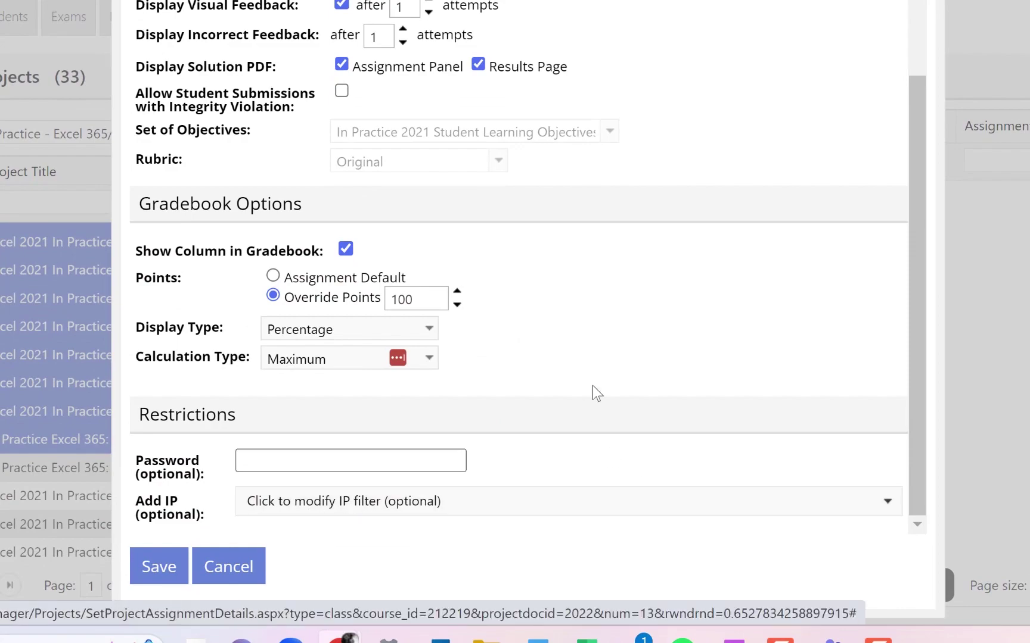
scroll(670, 397, "up", 1)
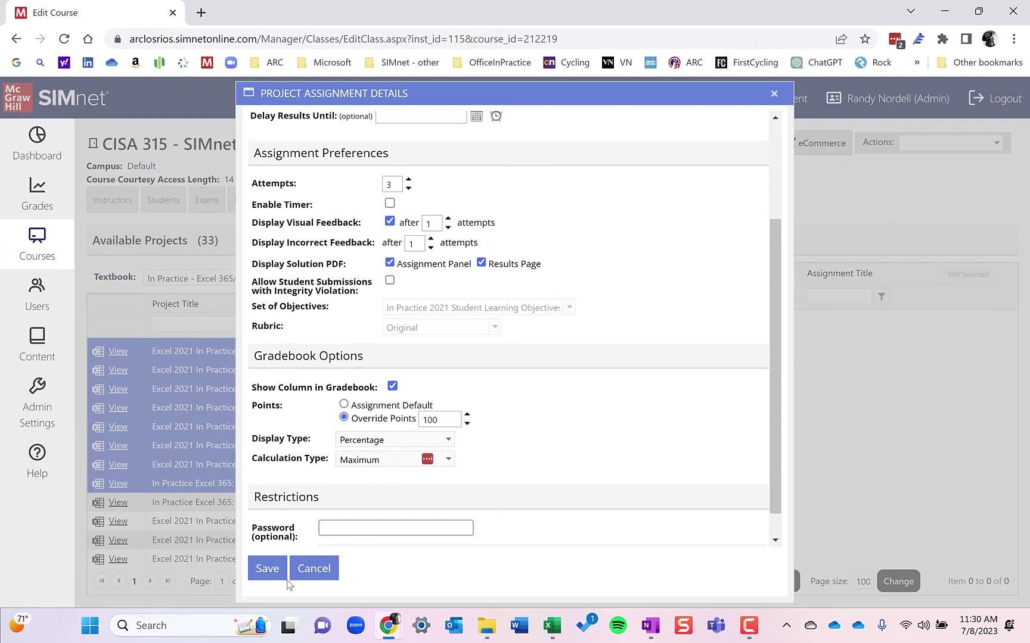
Save the 13 projects, then give Application Capstone Project 2 two attempts with incorrect feedback after 2
left_click(263, 572)
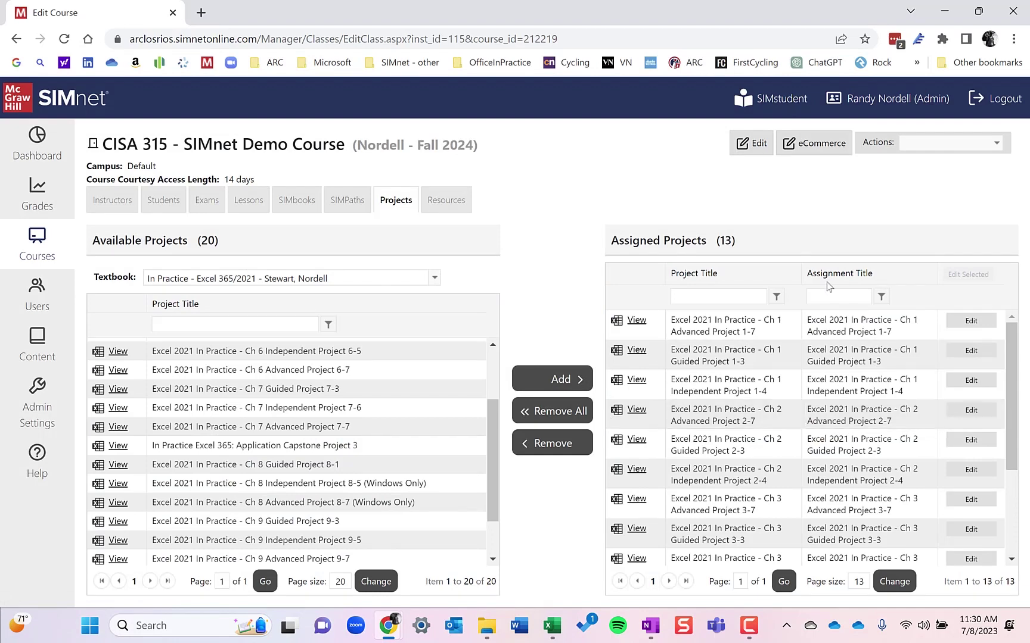
scroll(859, 434, "down", 3)
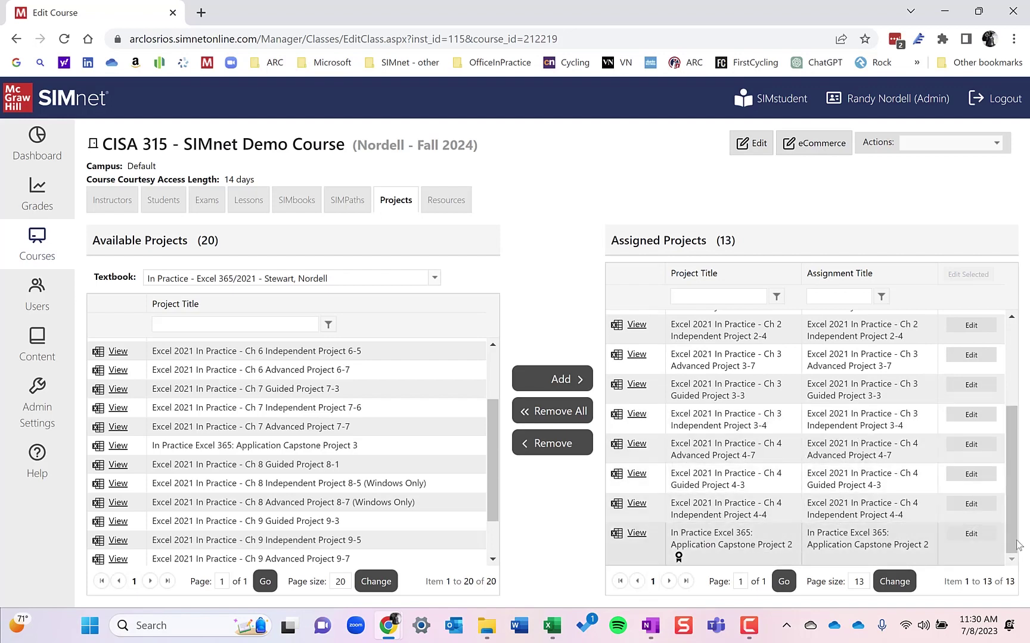
left_click(960, 536)
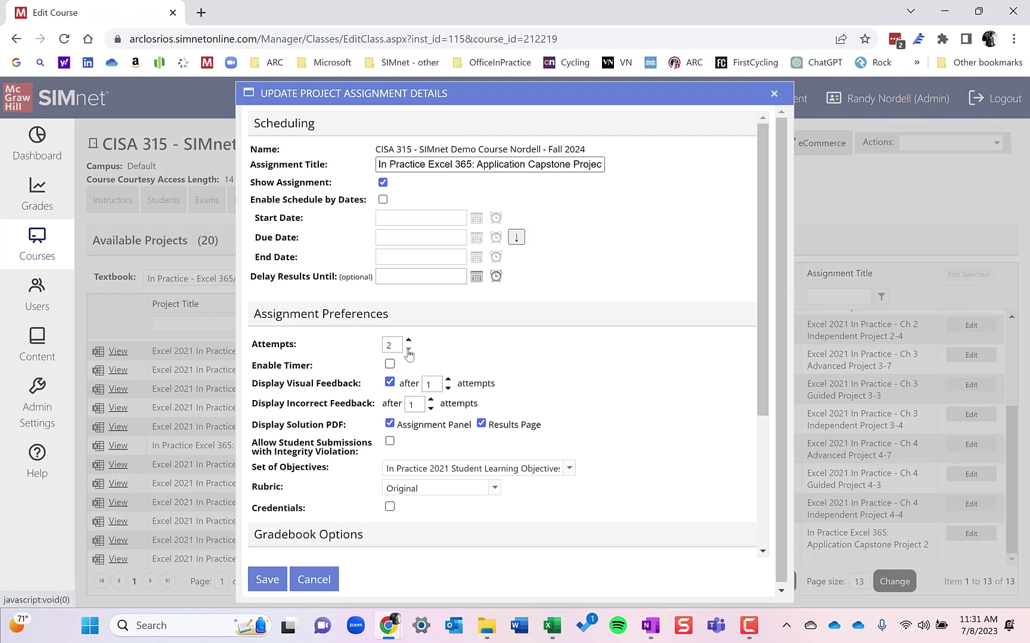
left_click(431, 400)
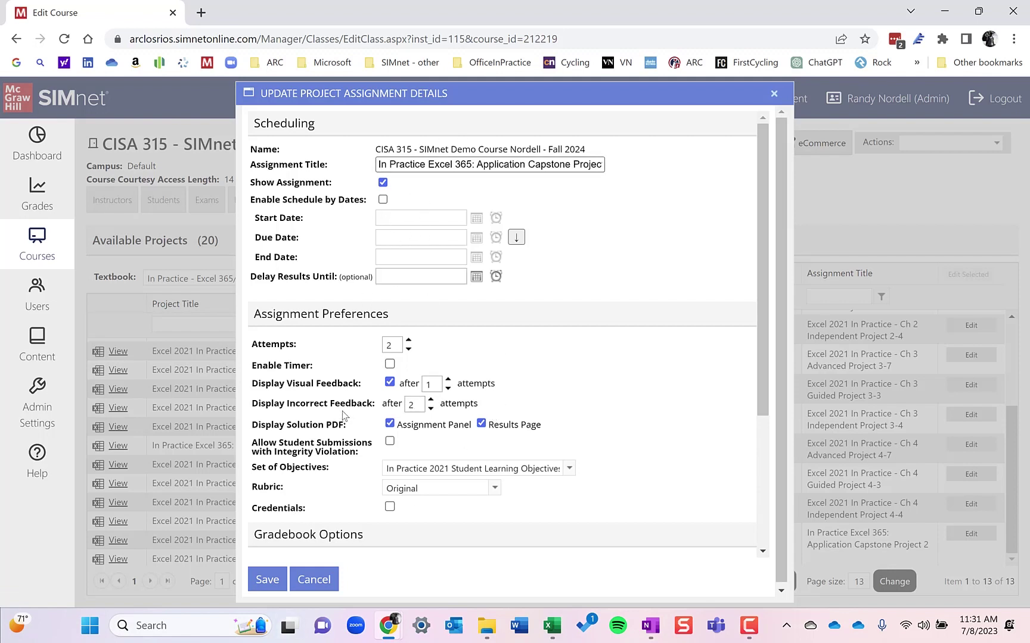
scroll(342, 411, "down", 3)
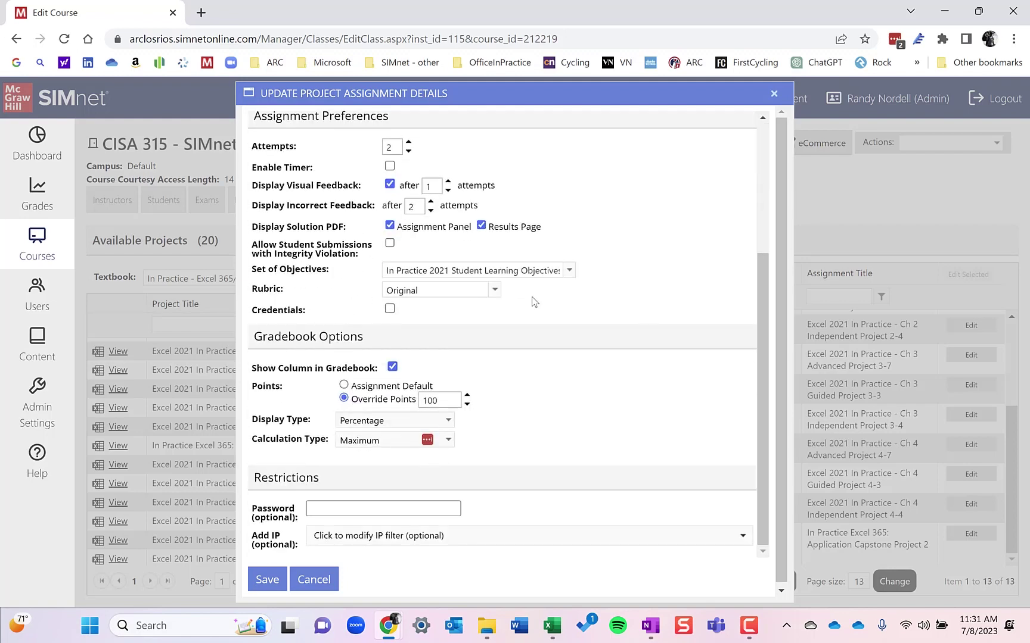
scroll(450, 357, "up", 3)
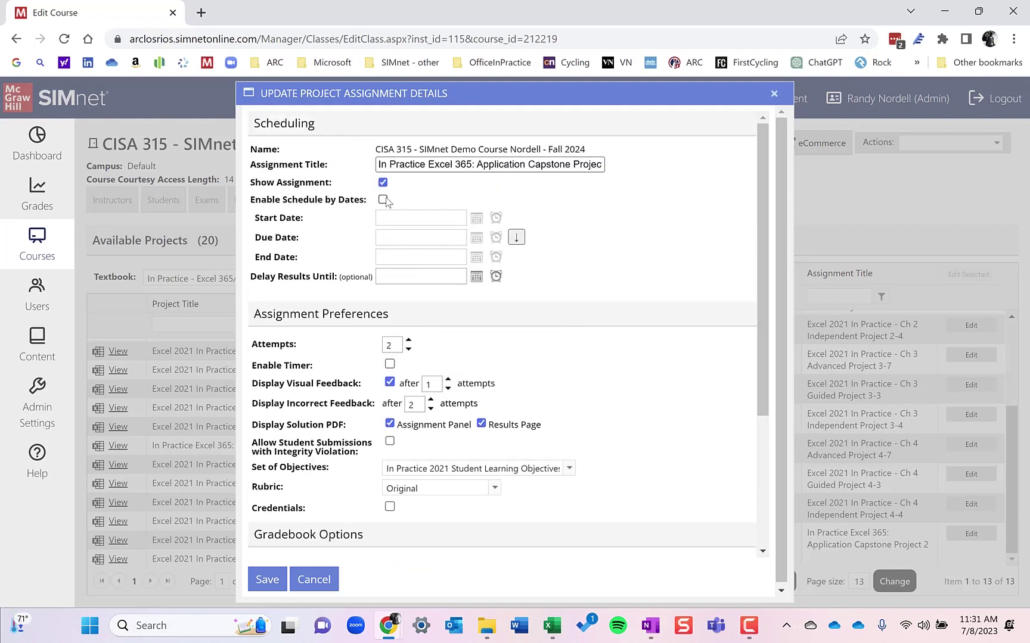
Enable scheduling by dates from 7/8/2023 12:00 AM, with late deductions counted per assignment
left_click(383, 200)
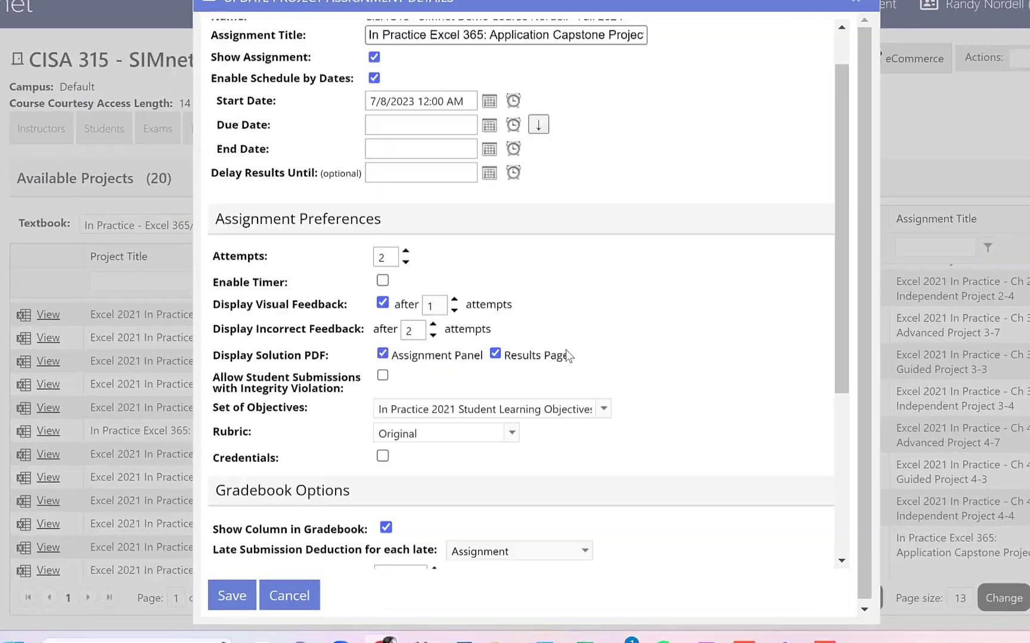
scroll(566, 350, "down", 4)
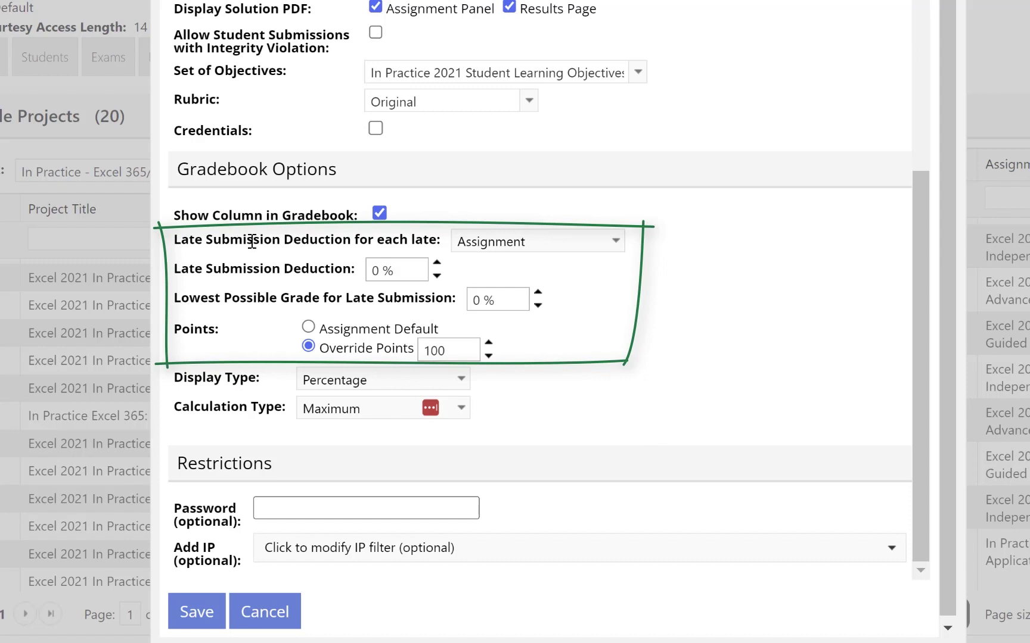
left_click(619, 244)
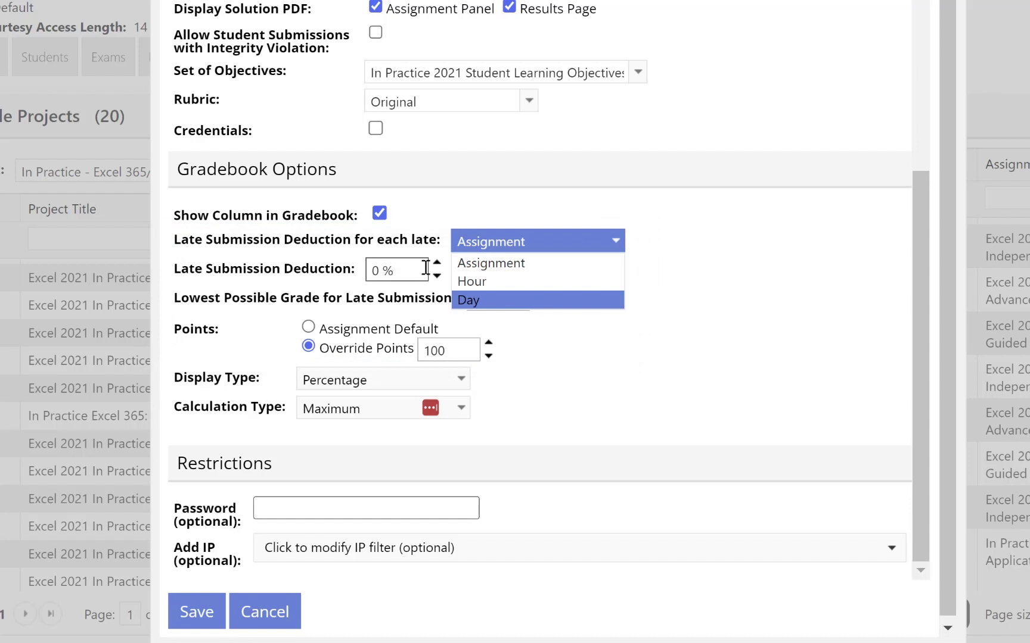
left_click(497, 263)
Set the capstone's late submission deduction to 20% and close its assignment details
left_click(399, 273)
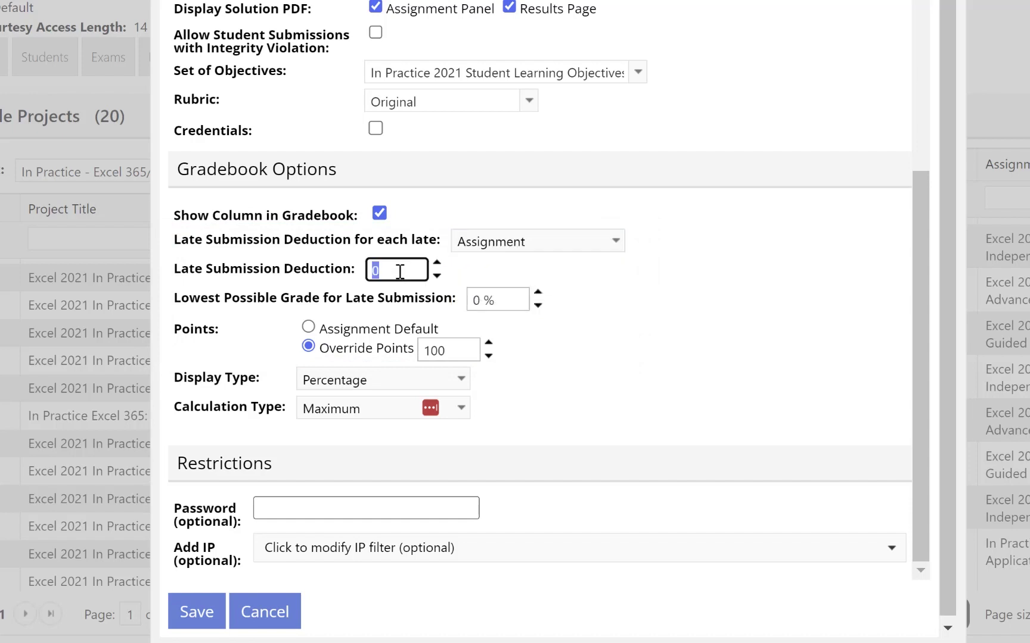
type("20")
left_click(472, 228)
scroll(444, 215, "up", 5)
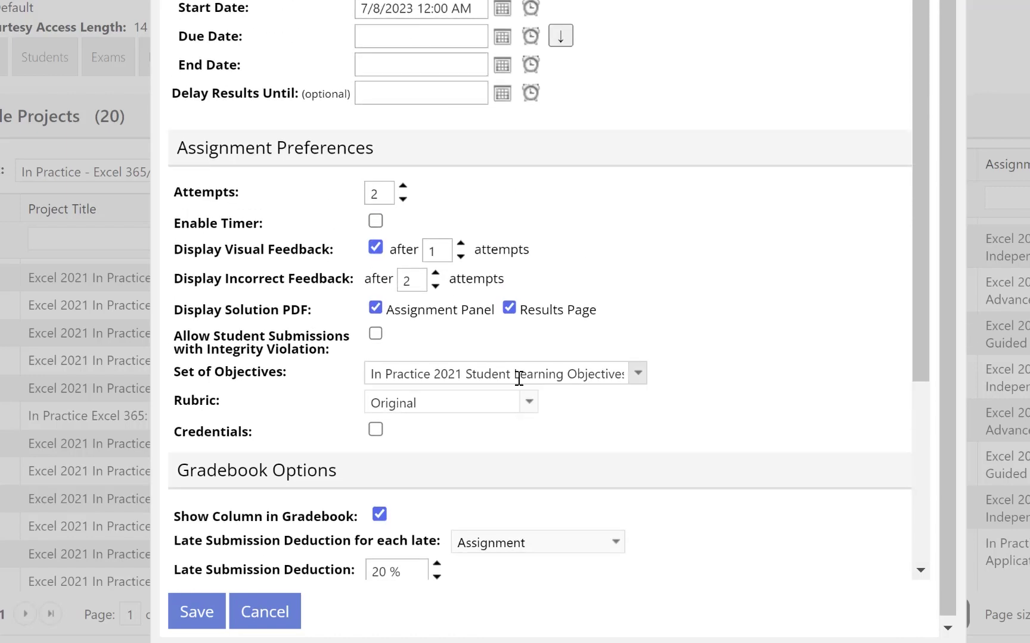
scroll(696, 391, "down", 4)
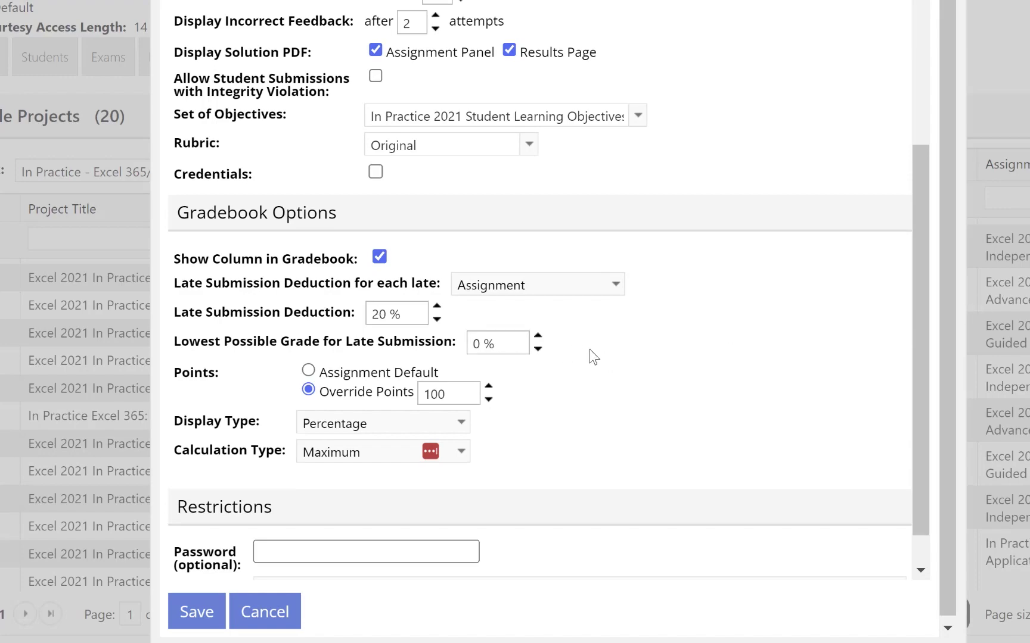
scroll(674, 346, "down", 1)
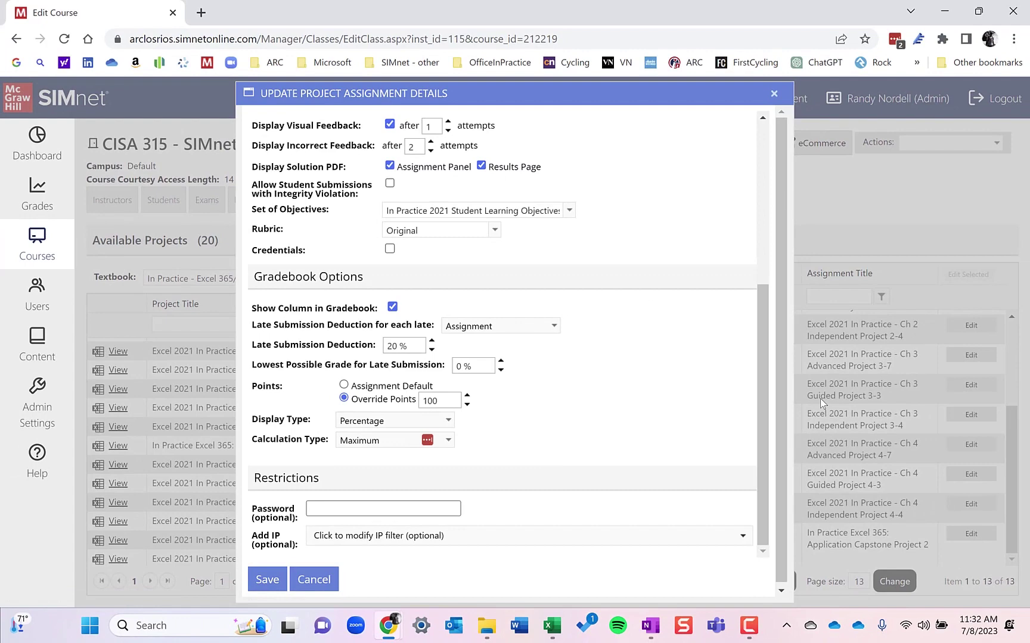
key("Escape")
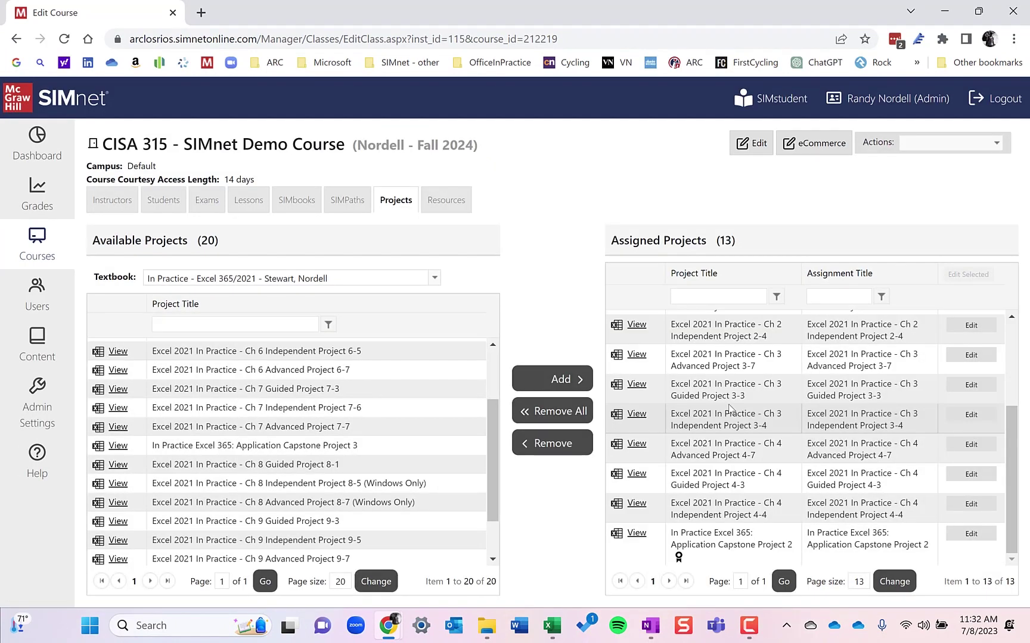